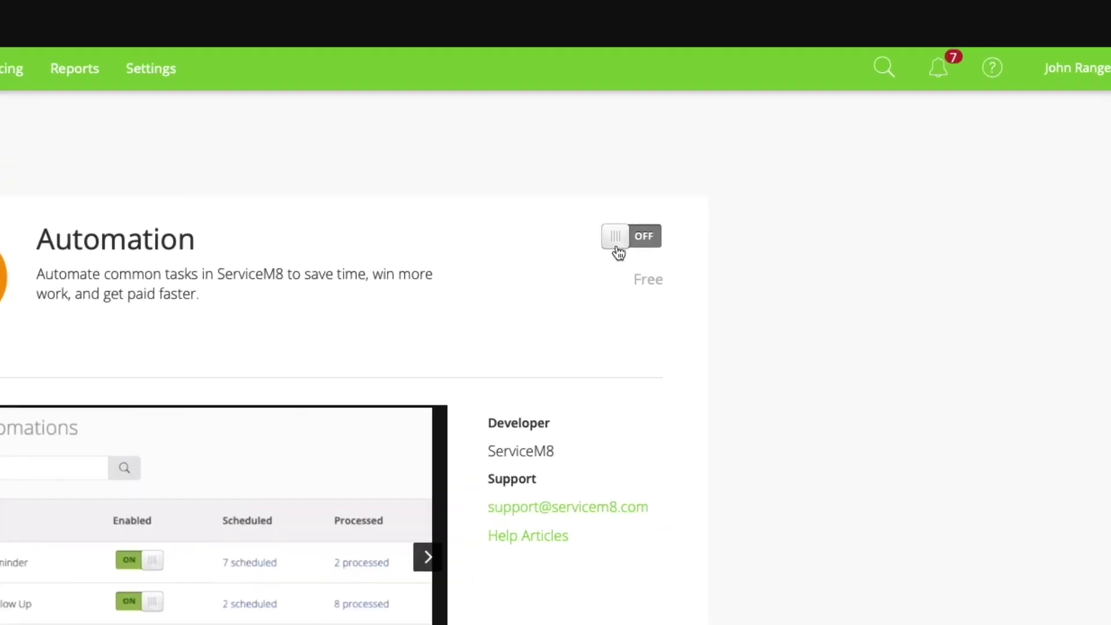
- Switch the Automation add-on from OFF to ON
click(701, 163)
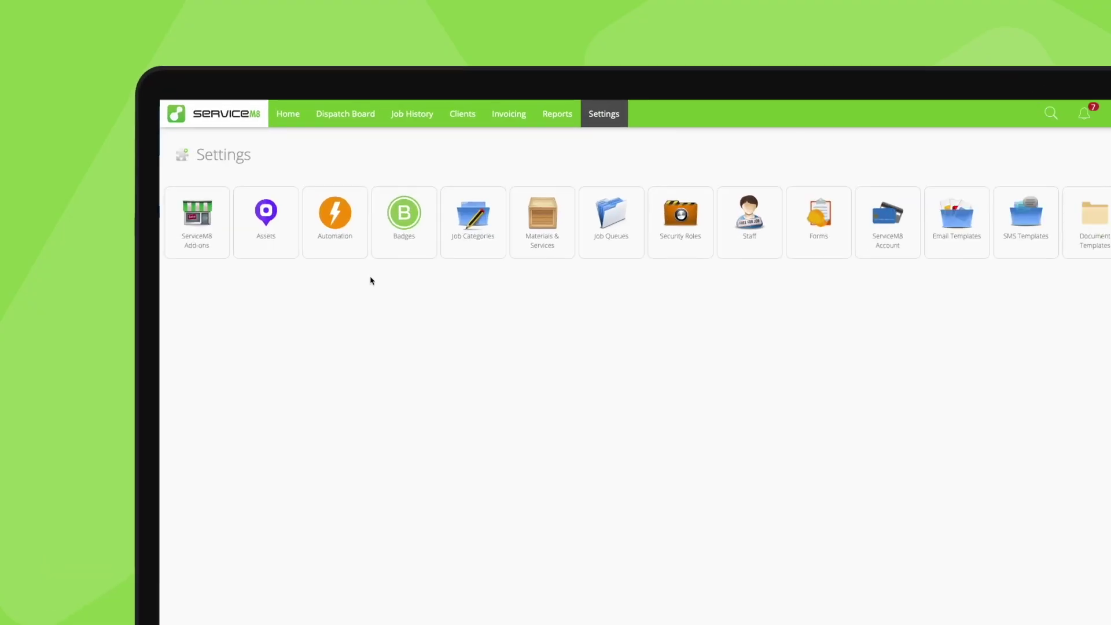
- Turn on the Booking Reminder automation and open its wizard for editing
click(351, 254)
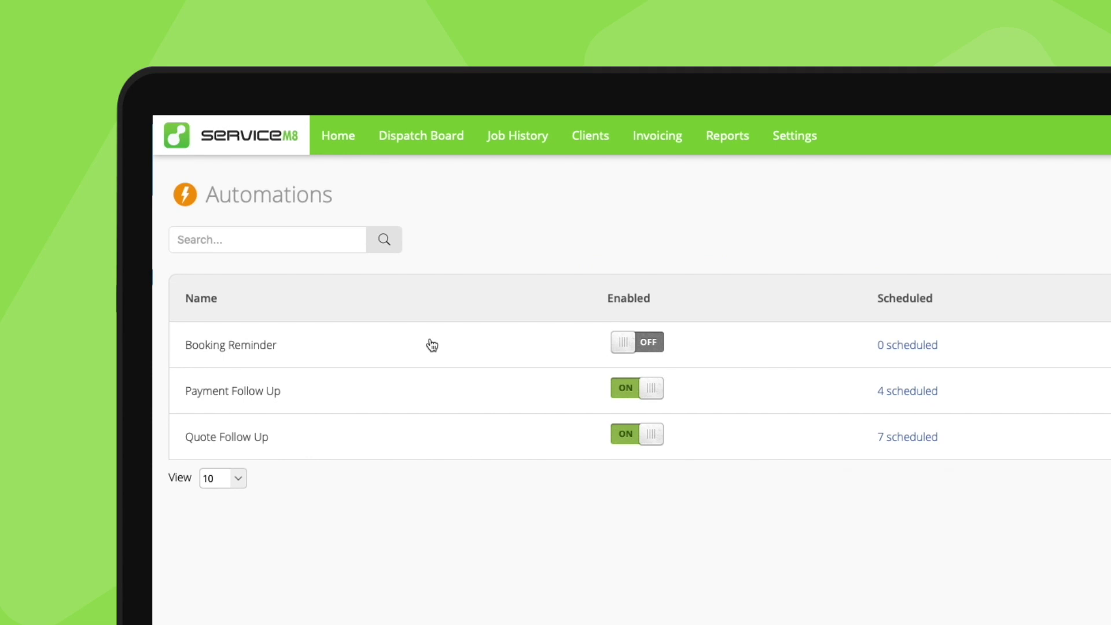
click(639, 345)
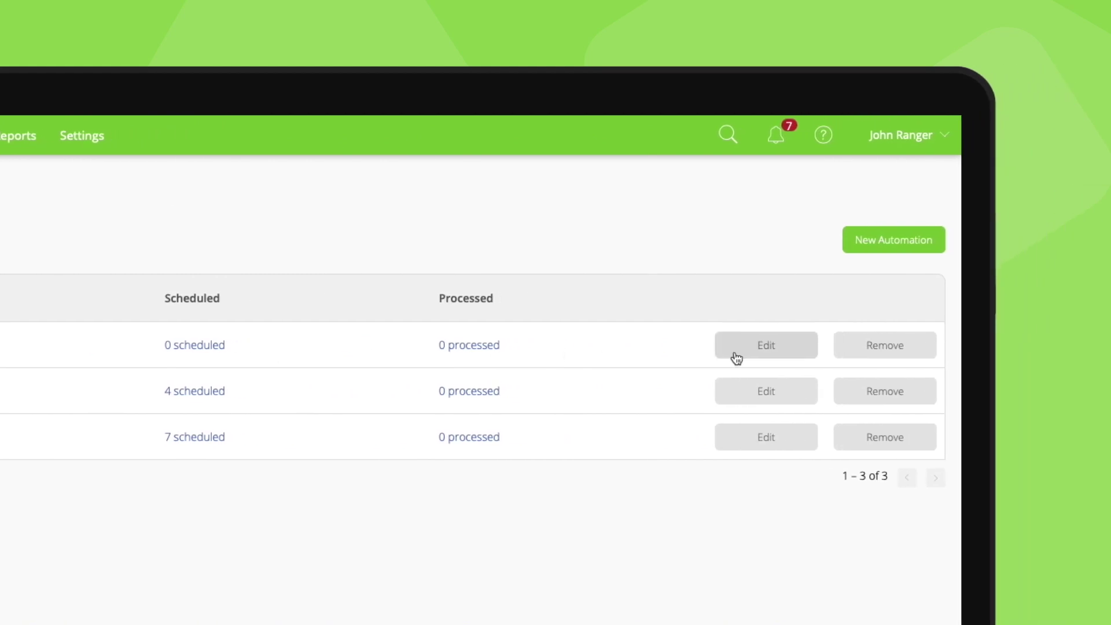
click(762, 356)
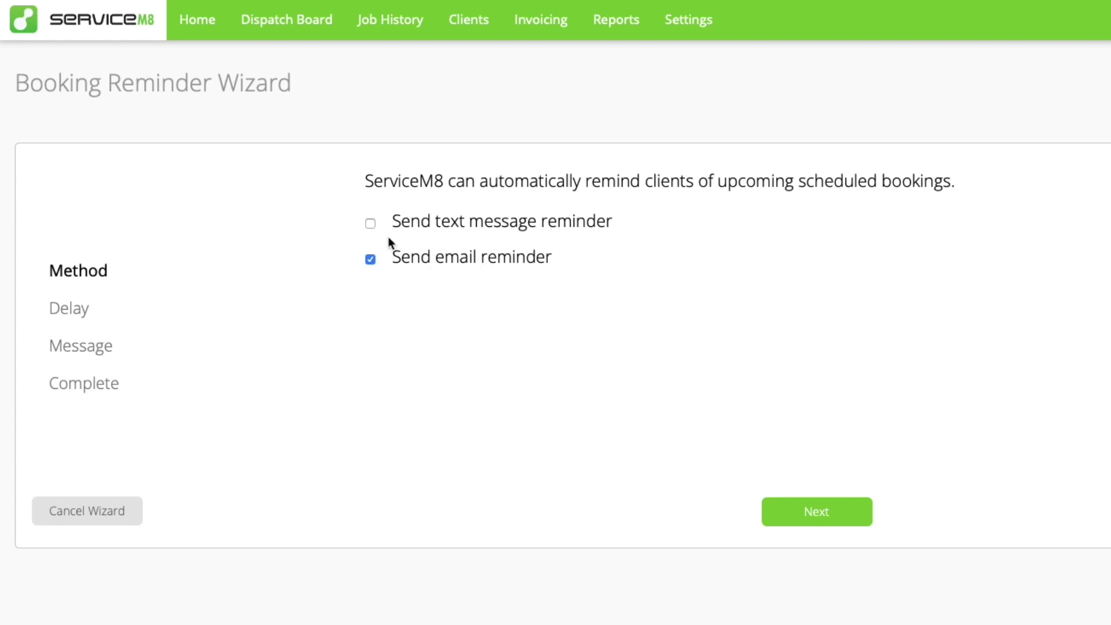
- Add text reminders sent 13 hours before bookings, keeping email reminders at 48 hours
click(369, 224)
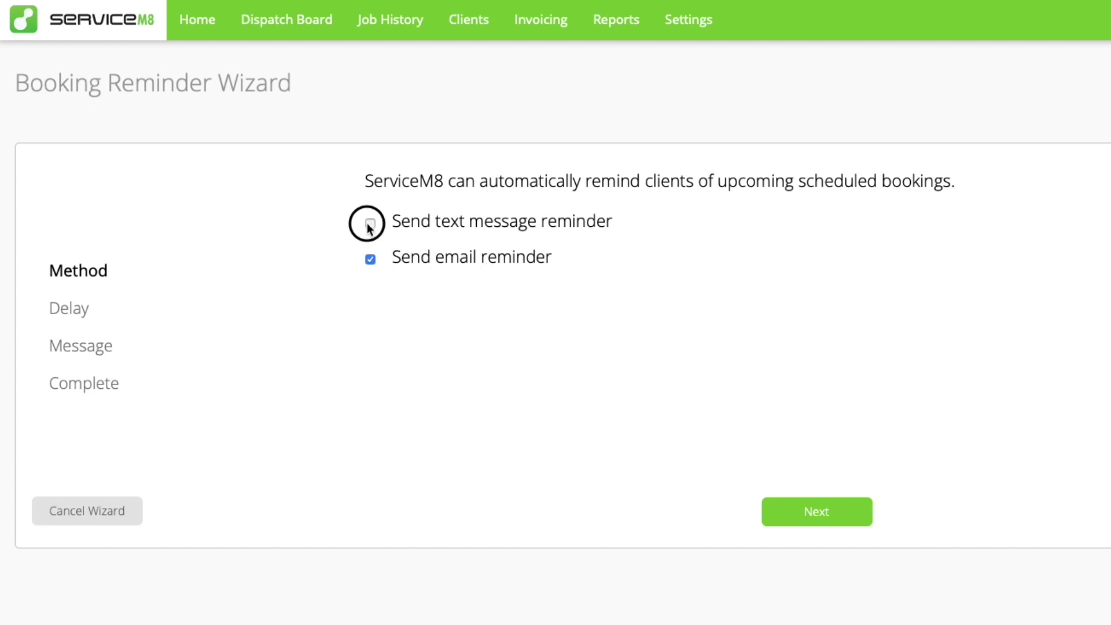
click(827, 524)
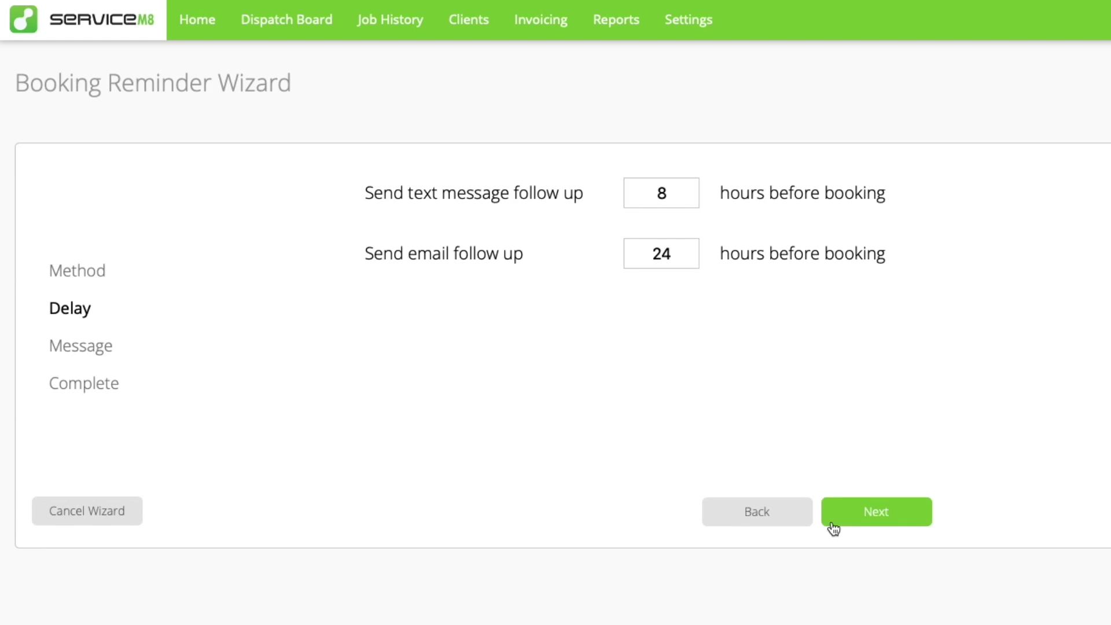
double_click(668, 185)
click(872, 512)
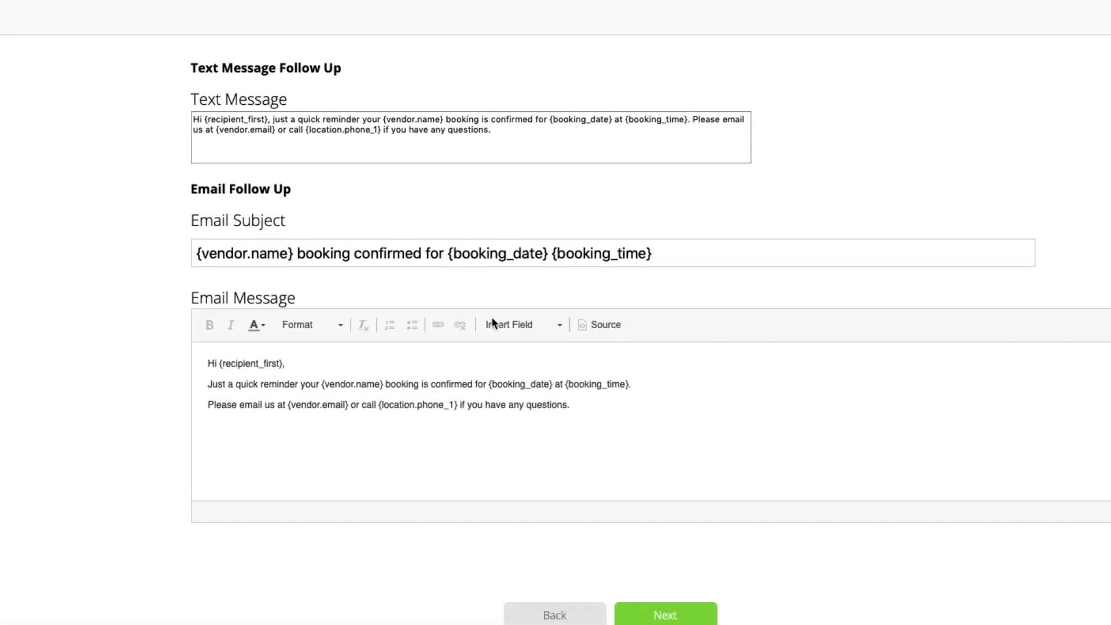
- End the reminder text message with 'Thanks!' and finish the wording step
click(503, 134)
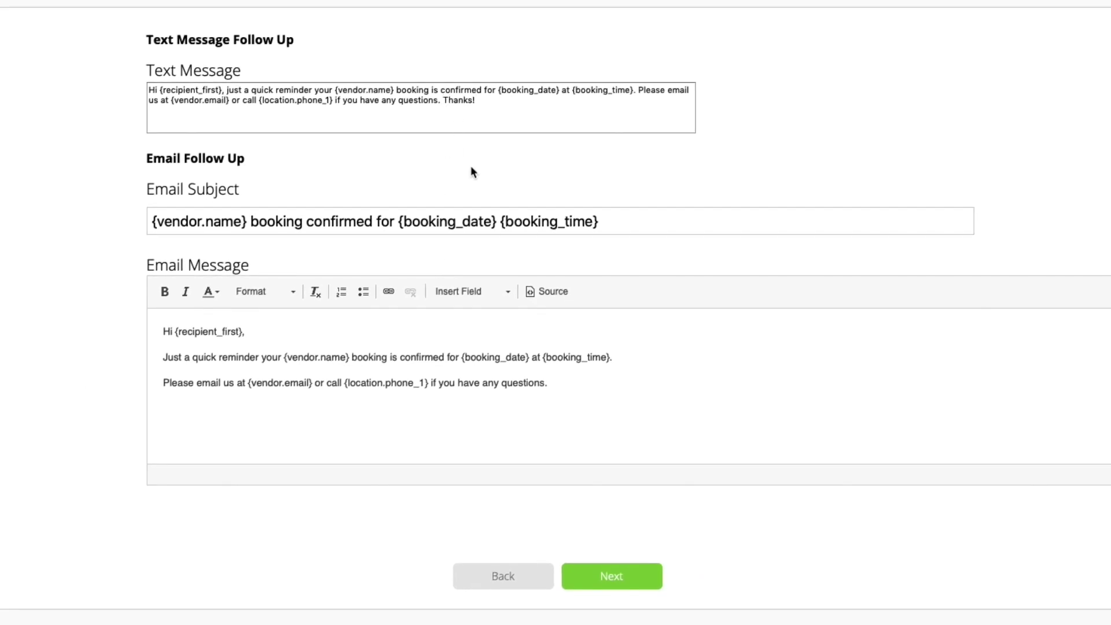
click(509, 296)
scroll(568, 376, down, 5)
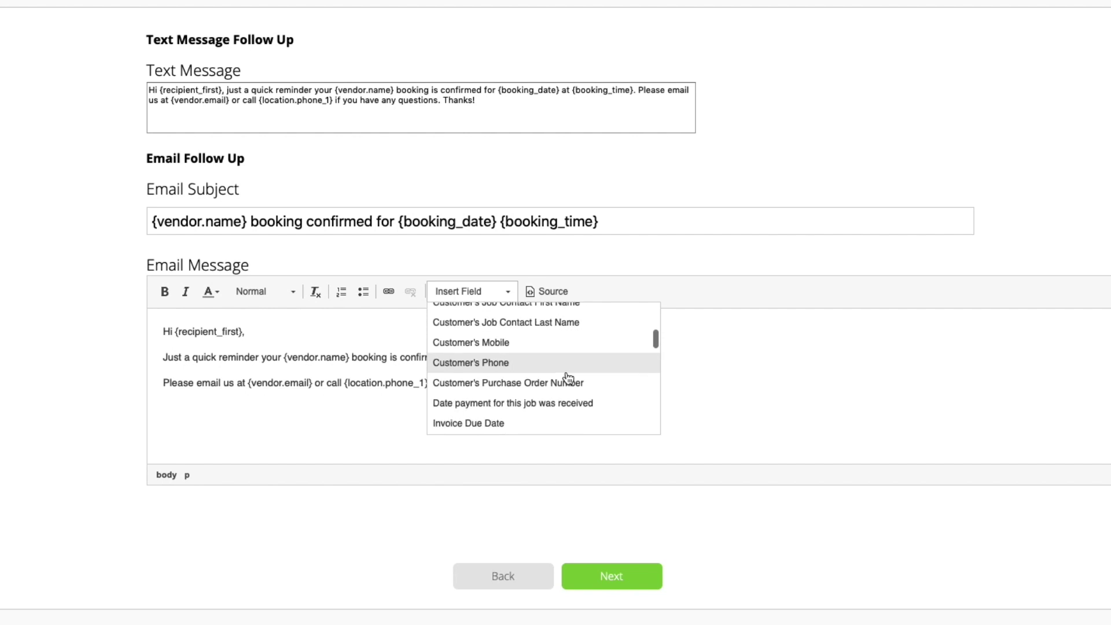
scroll(568, 378, down, 15)
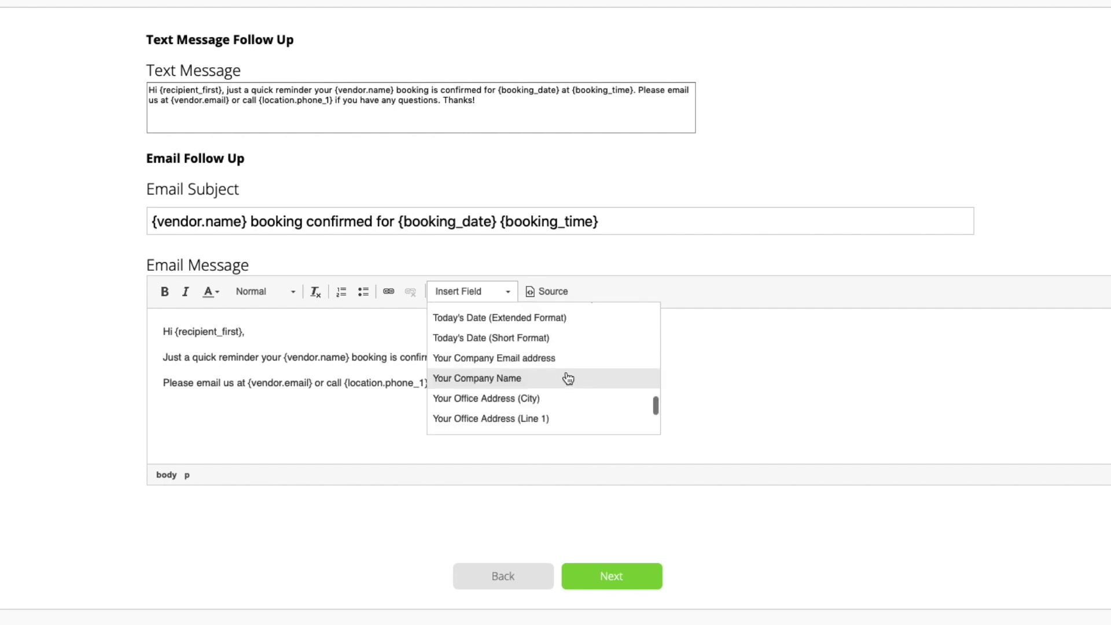
click(703, 373)
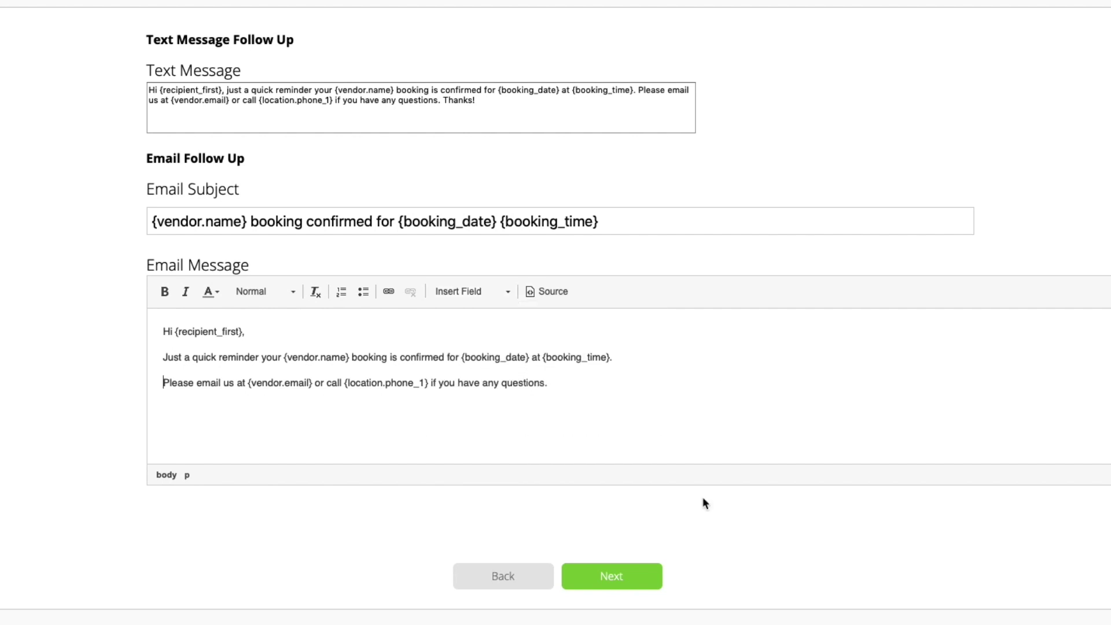
click(616, 585)
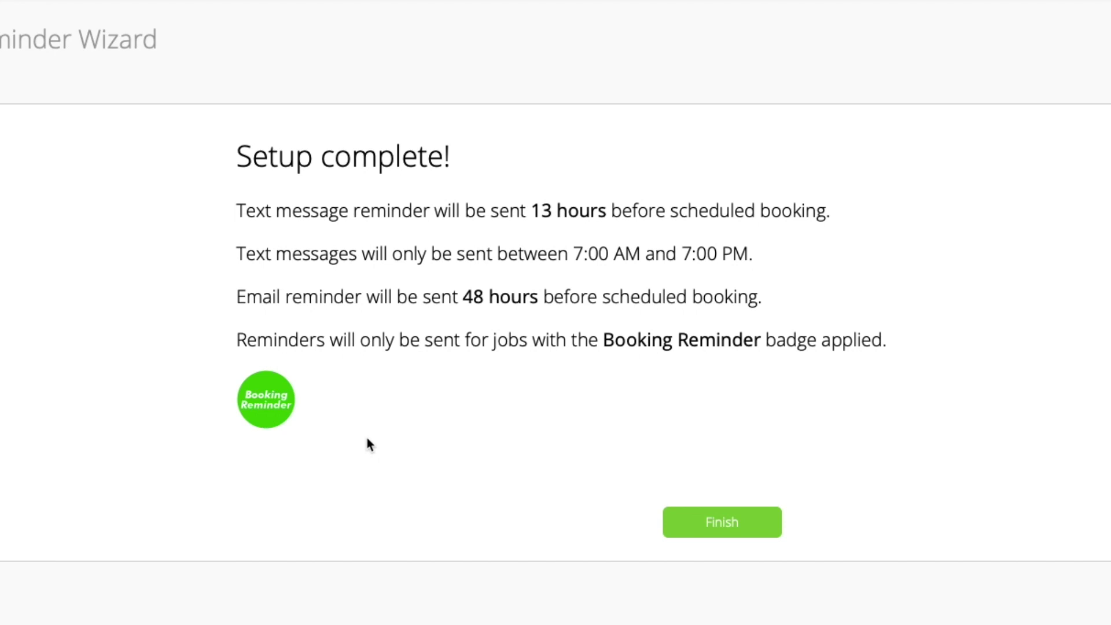
- Save a job template with the Booking Reminder badge and activate the Job Templates add-on
click(732, 531)
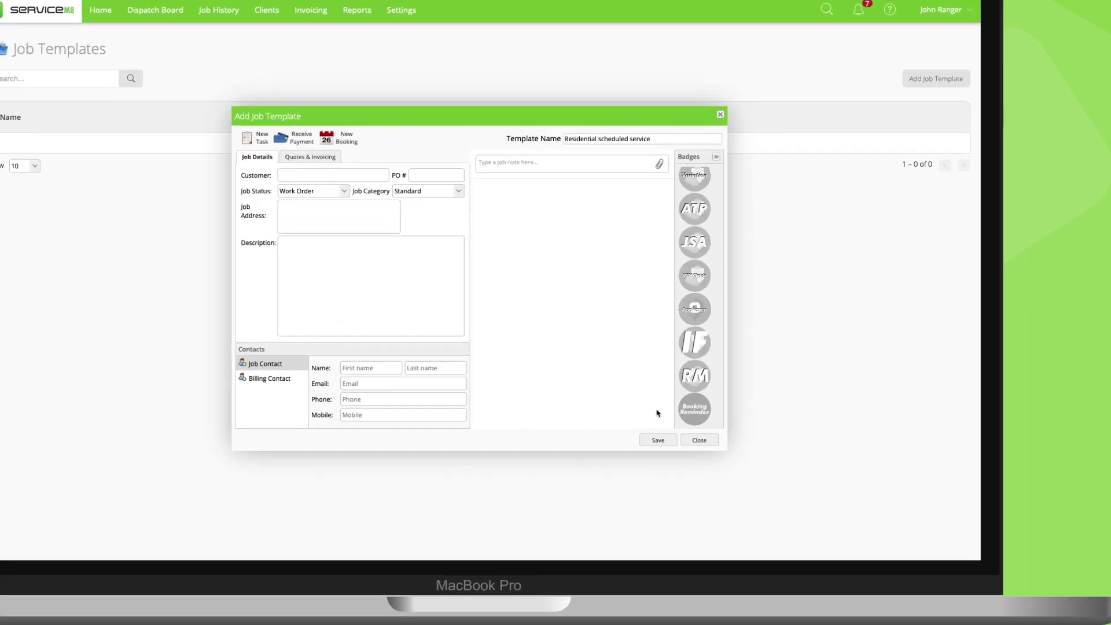
click(581, 437)
click(581, 437)
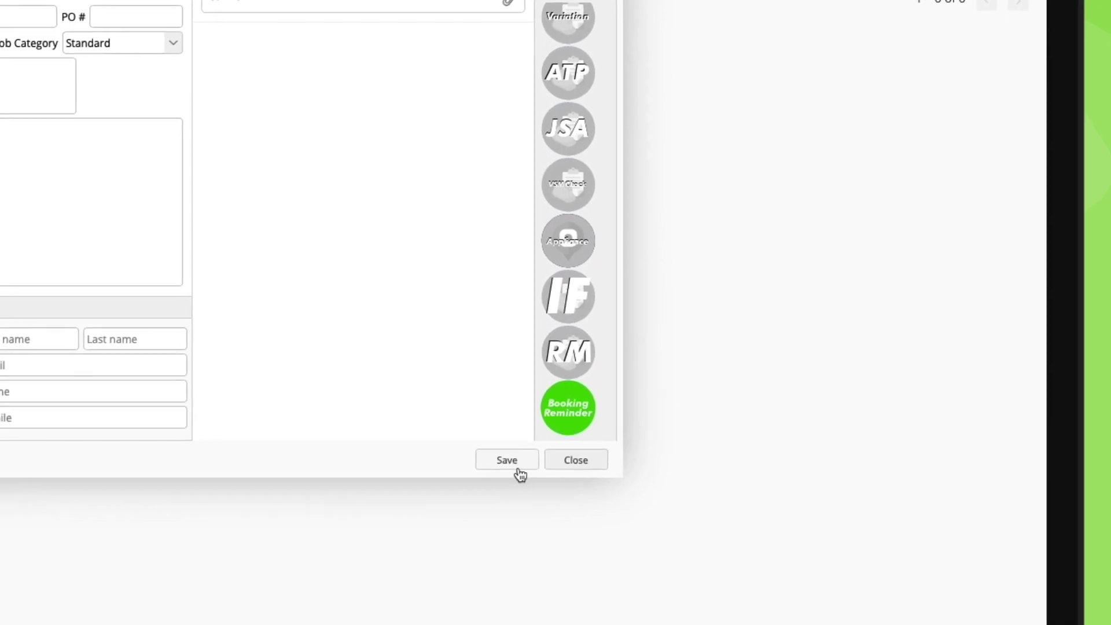
click(520, 471)
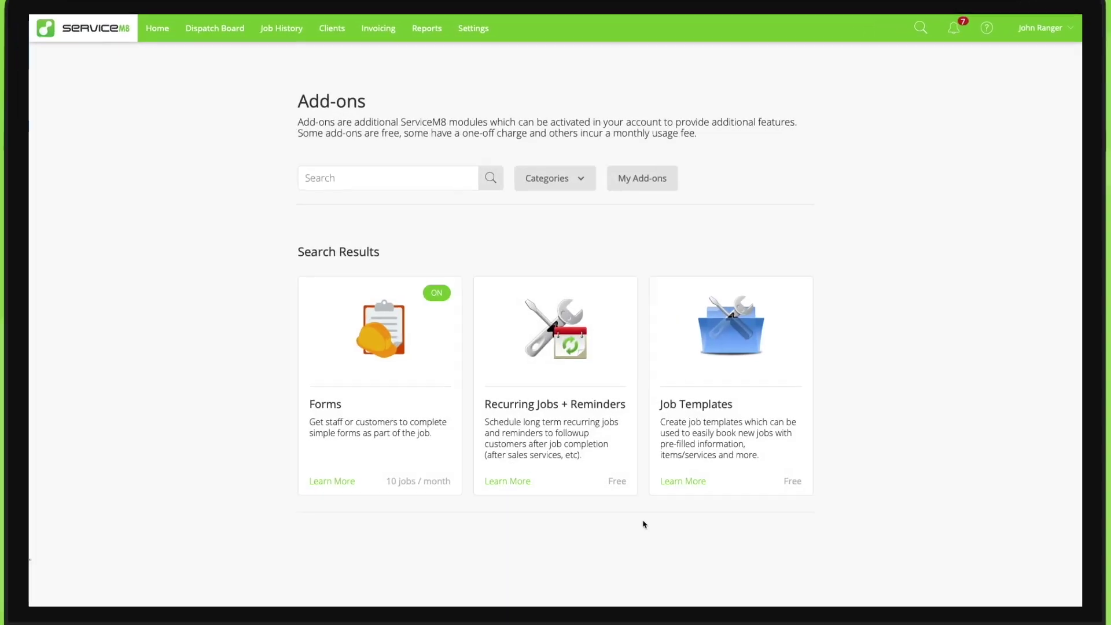
click(741, 417)
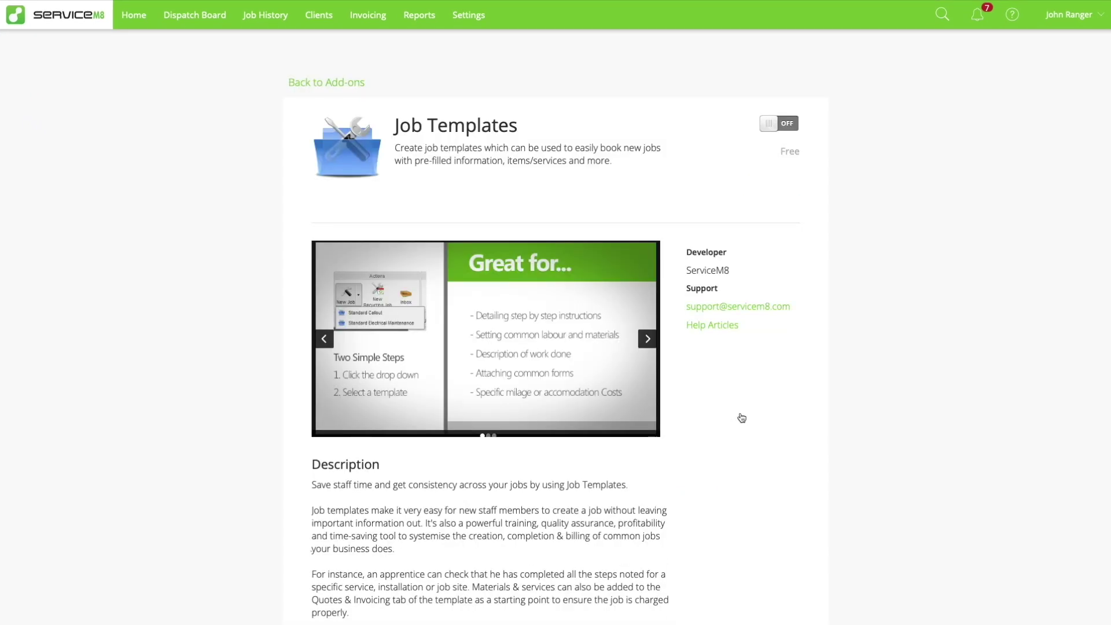
click(780, 124)
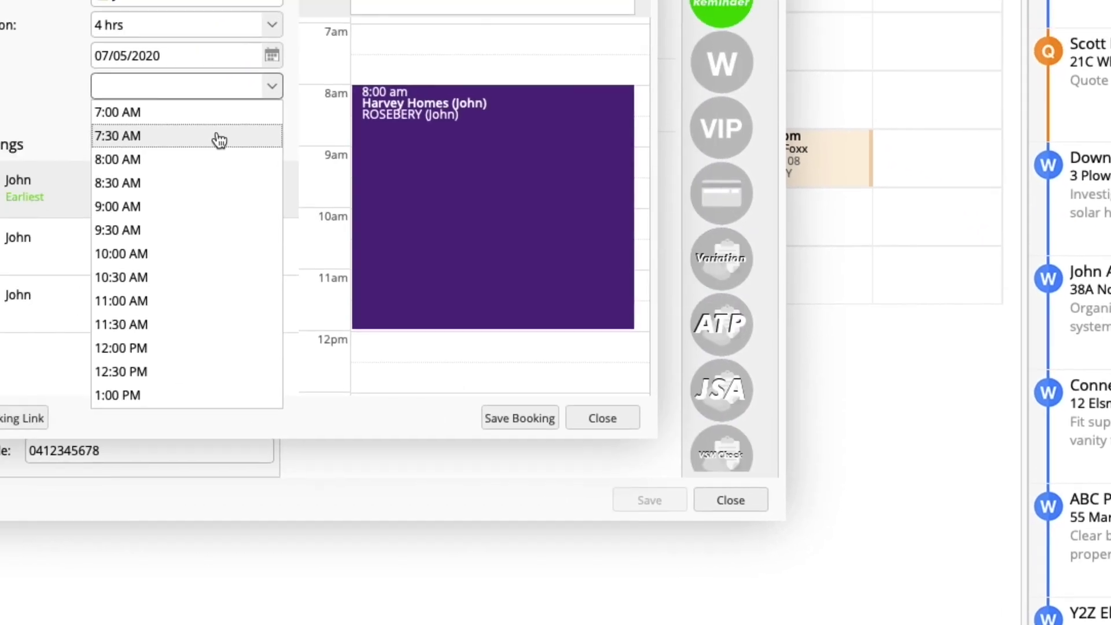
- Book the job for 7:30 AM on 7 May 2020 and review its scheduled reminders
click(218, 142)
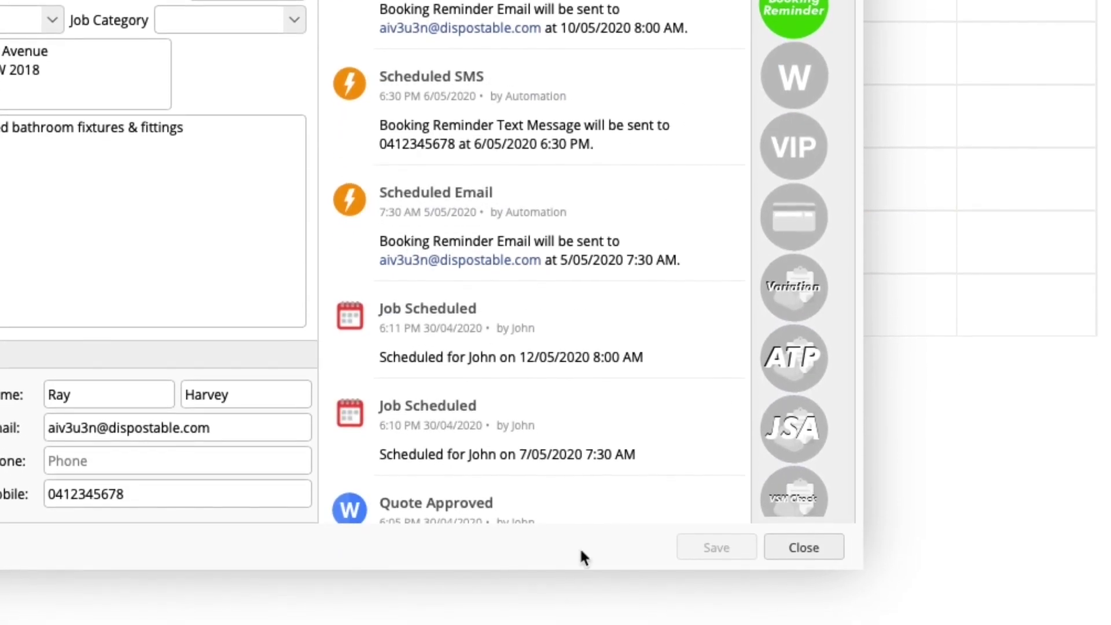
scroll(665, 341, up, 3)
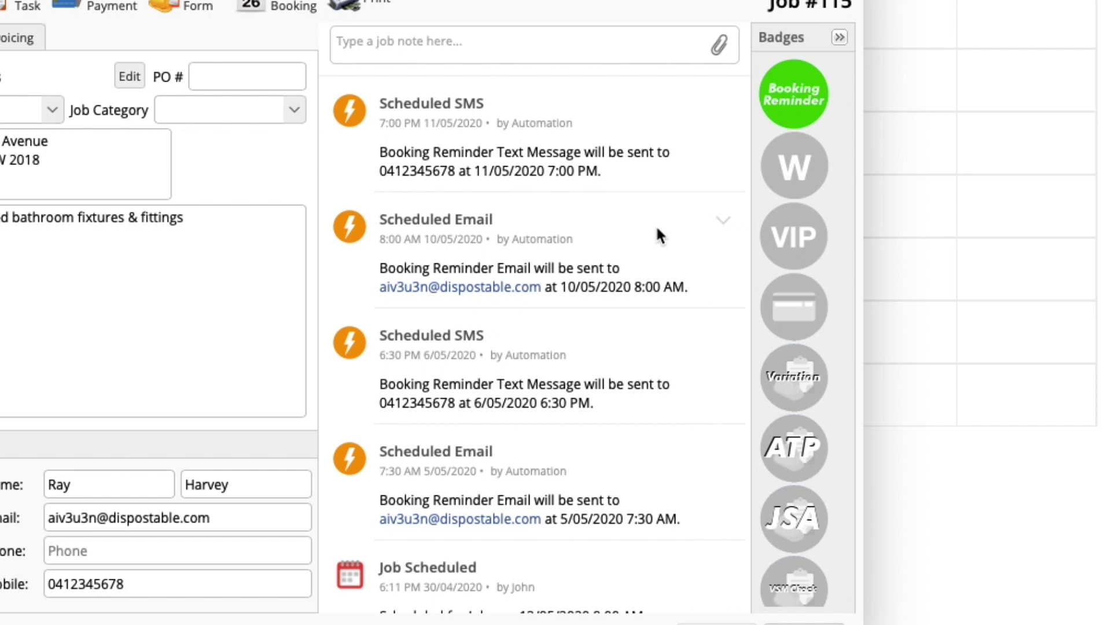
scroll(655, 225, down, 5)
- Reschedule the job's booking to 6 May 2020
click(722, 570)
click(637, 602)
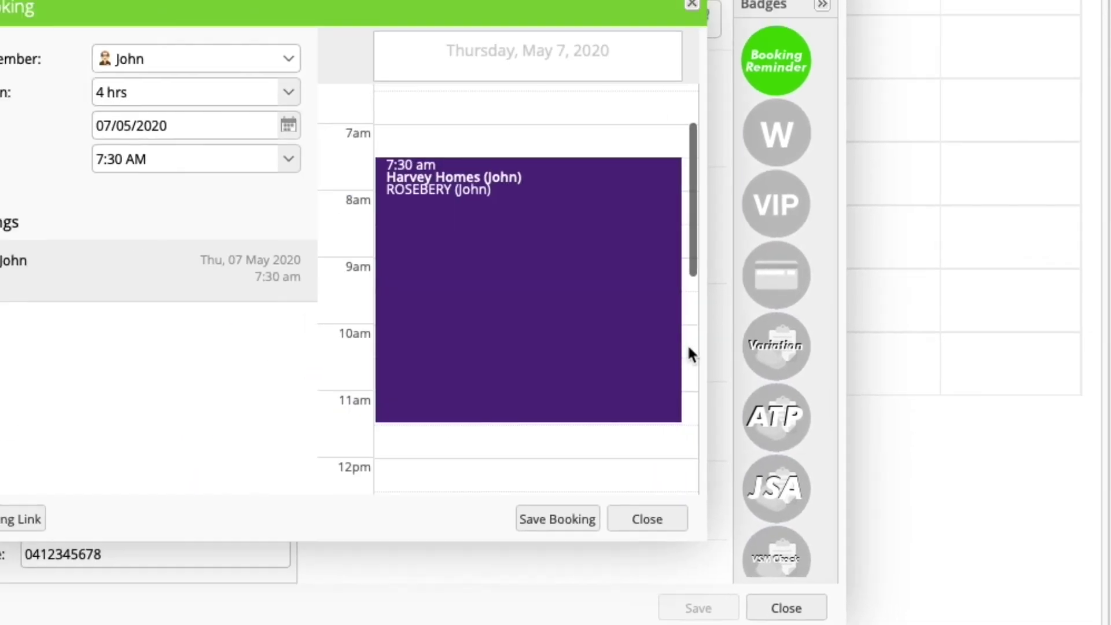
click(288, 125)
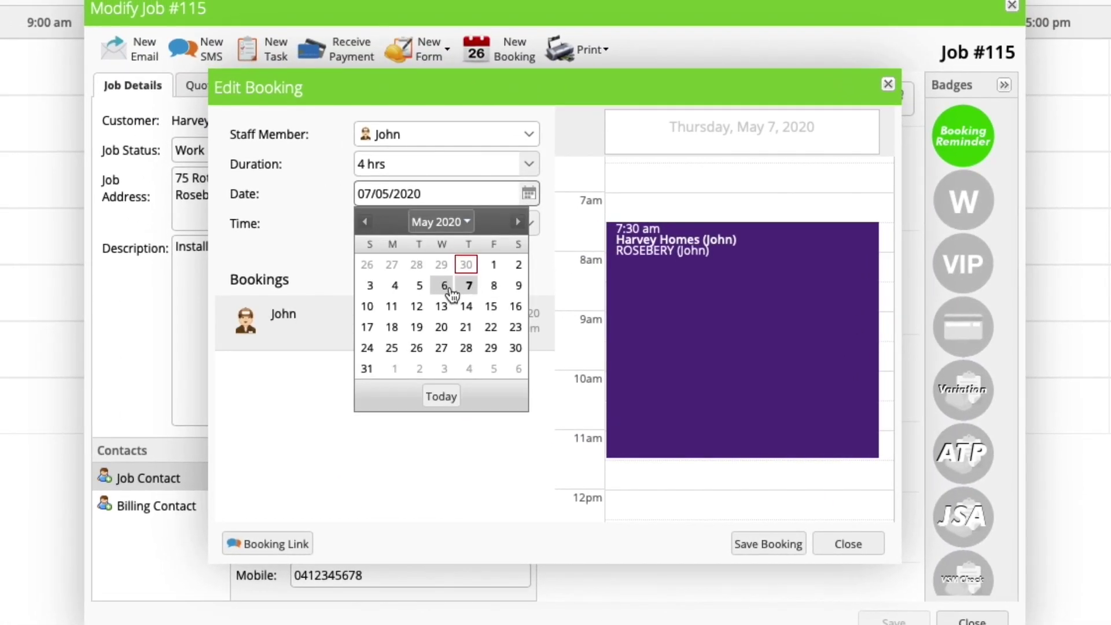
click(444, 286)
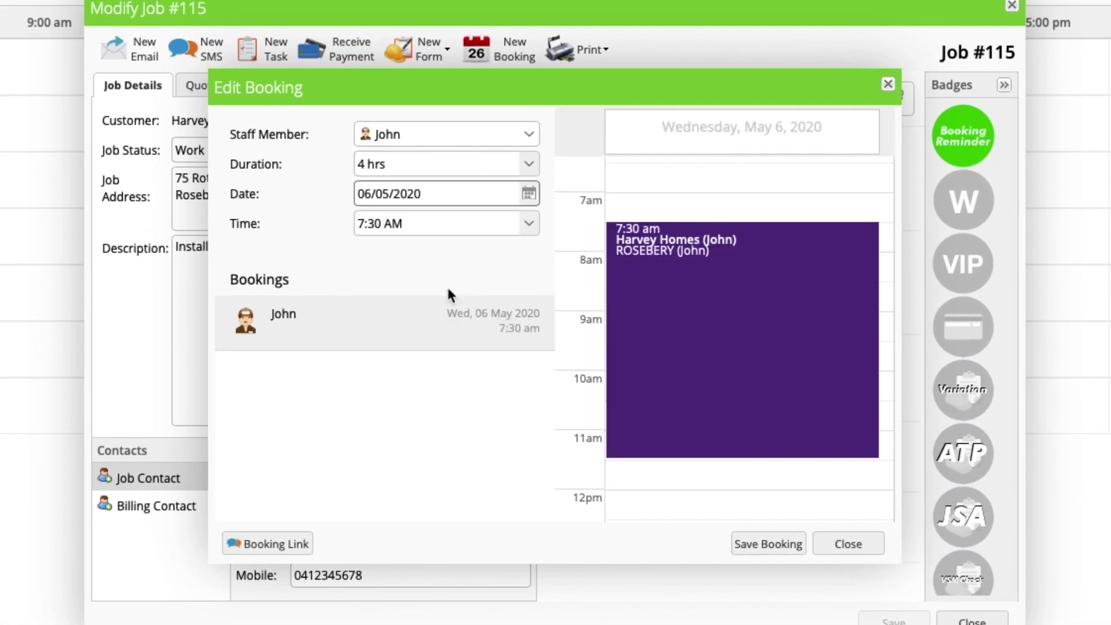
click(755, 545)
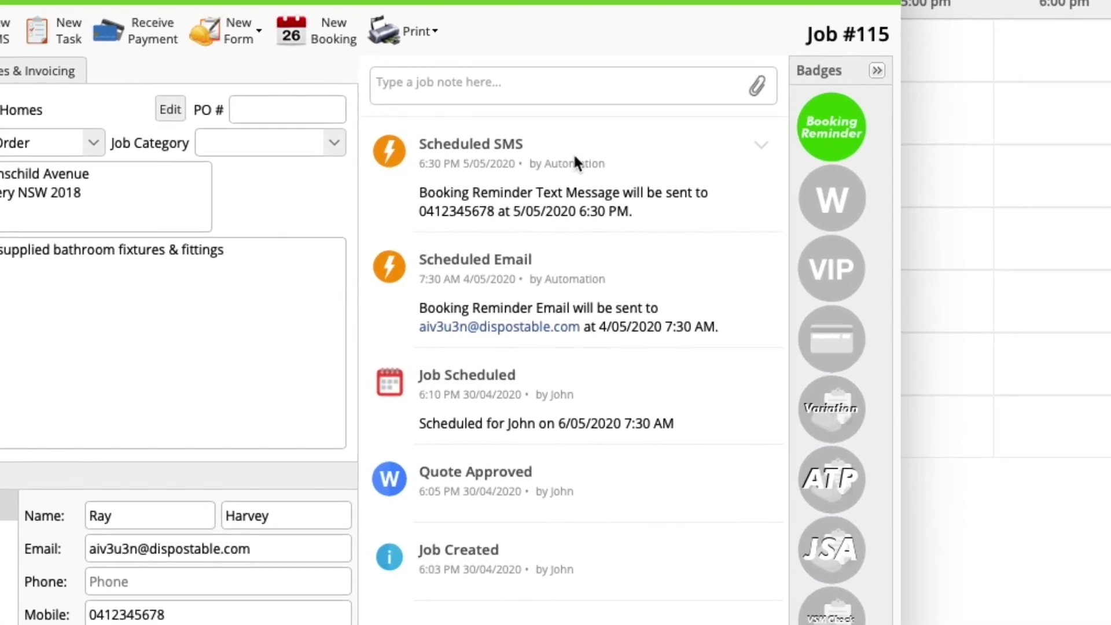
- Cancel the job's booking and confirm the cancellation
click(740, 377)
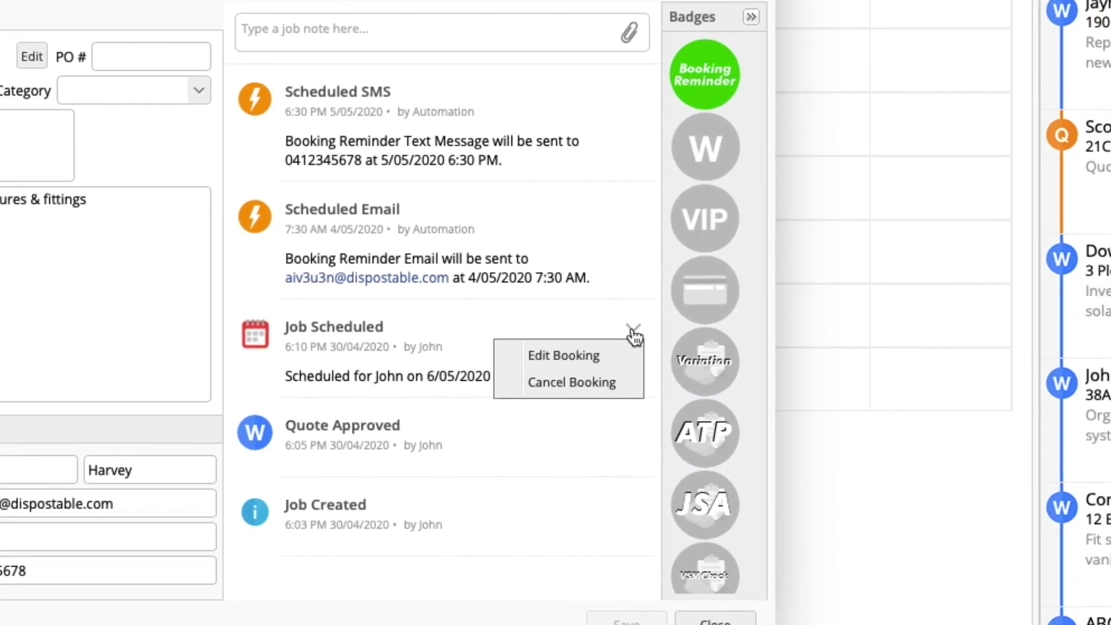
click(601, 373)
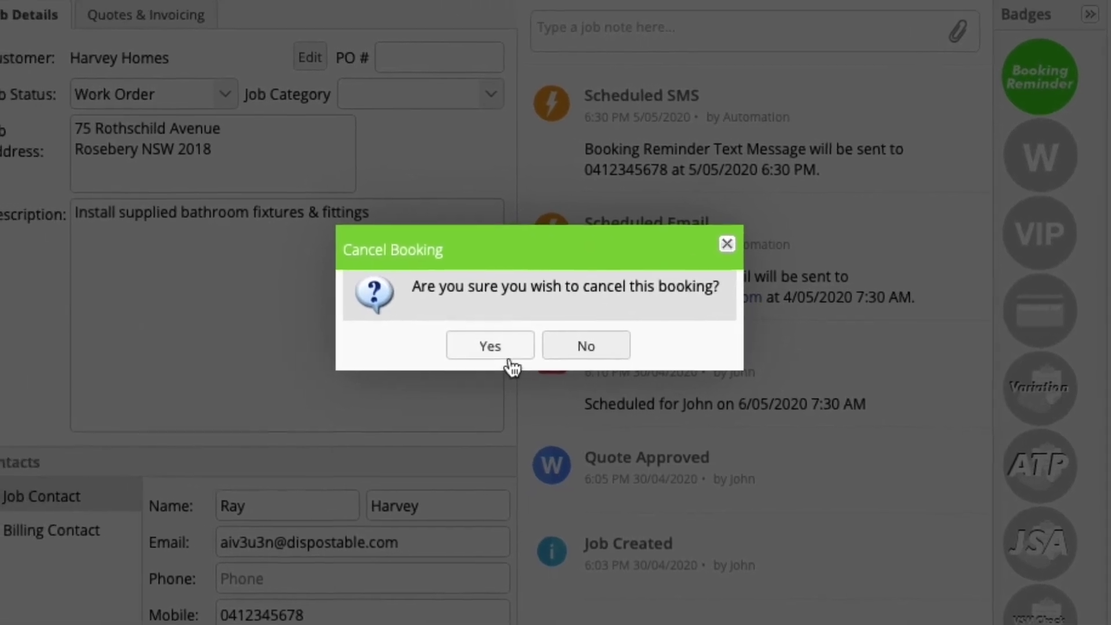
click(149, 314)
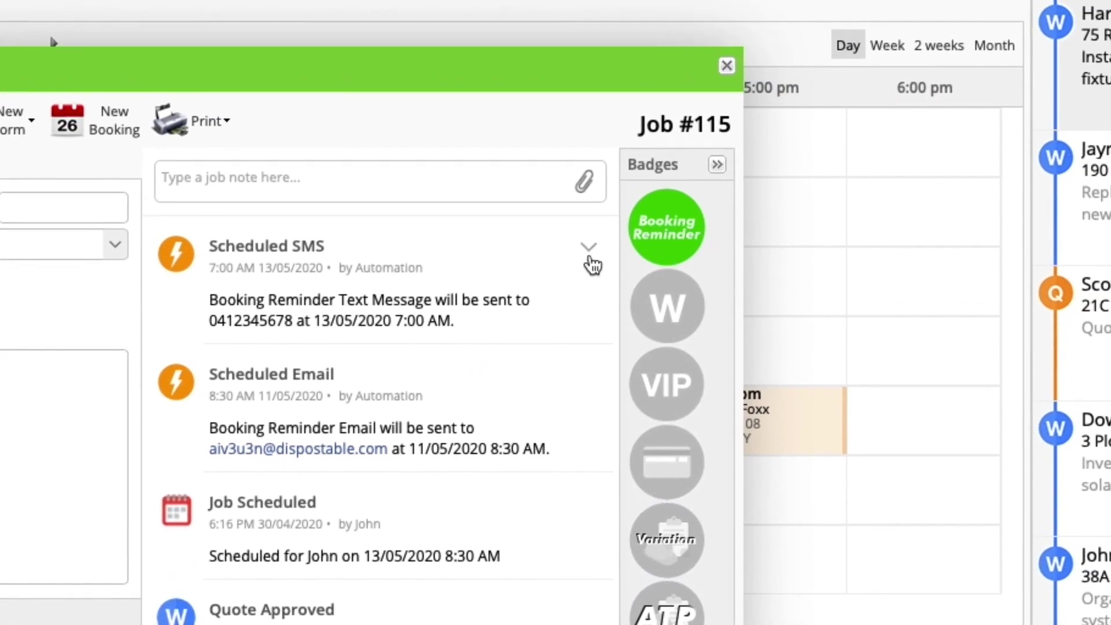
- Remove the scheduled text message reminder from the job
click(741, 106)
click(584, 275)
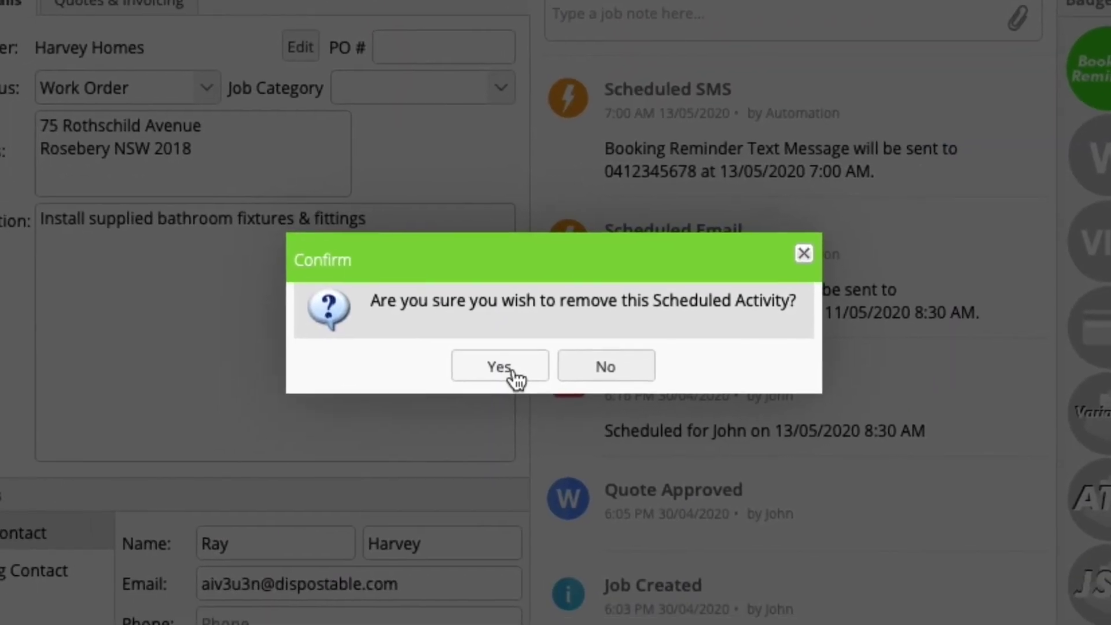
click(124, 498)
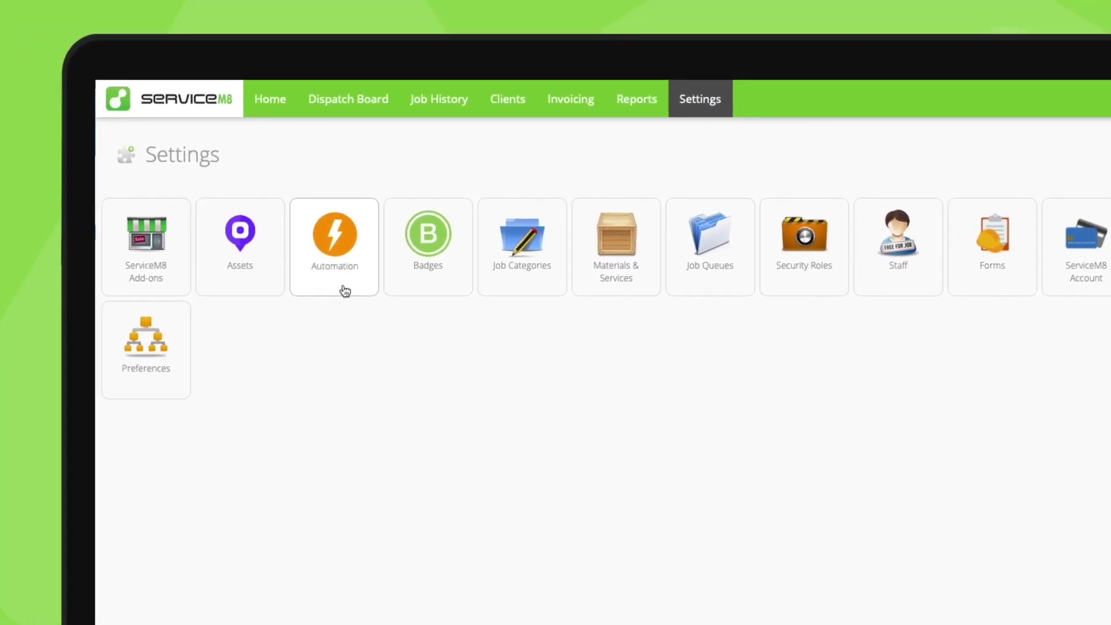
- Open the Quote Follow Up wizard and set the text follow-up to 3 days
click(345, 290)
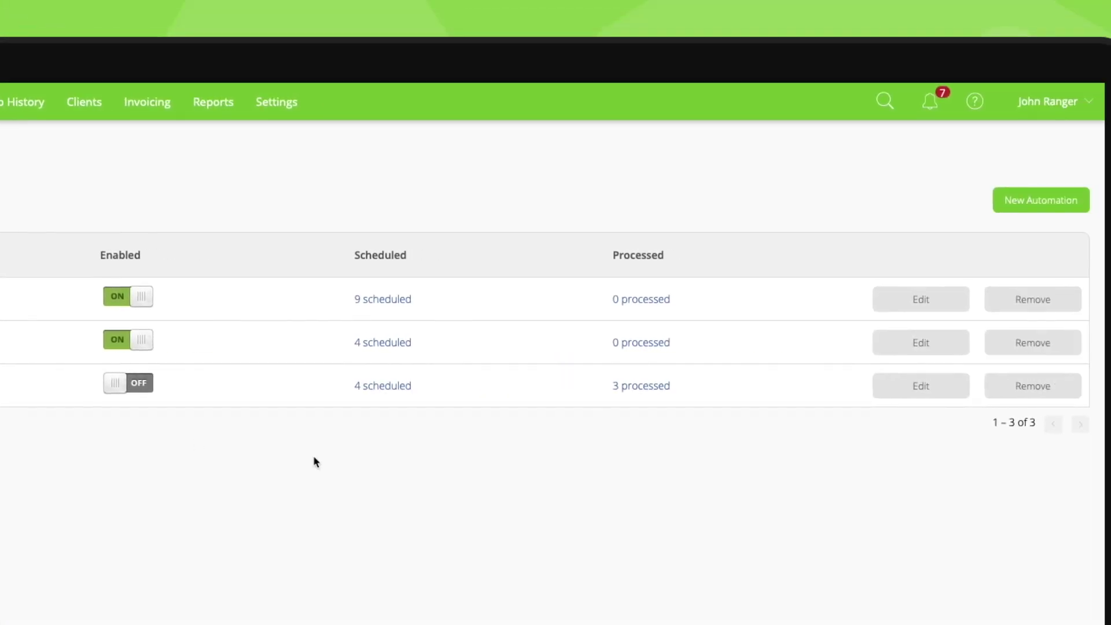
click(926, 390)
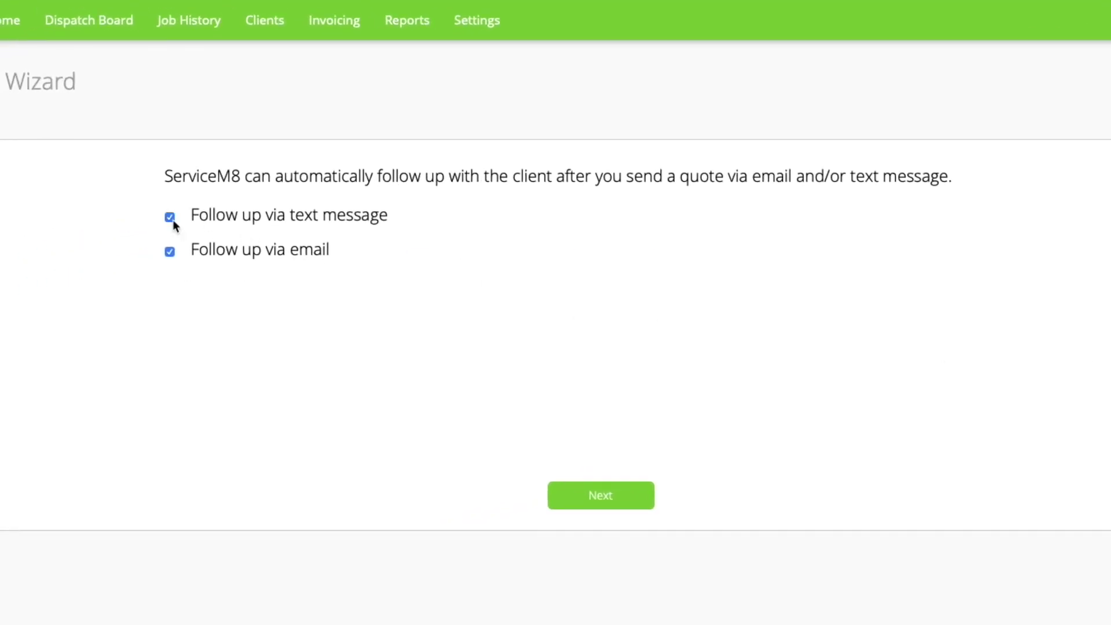
click(592, 503)
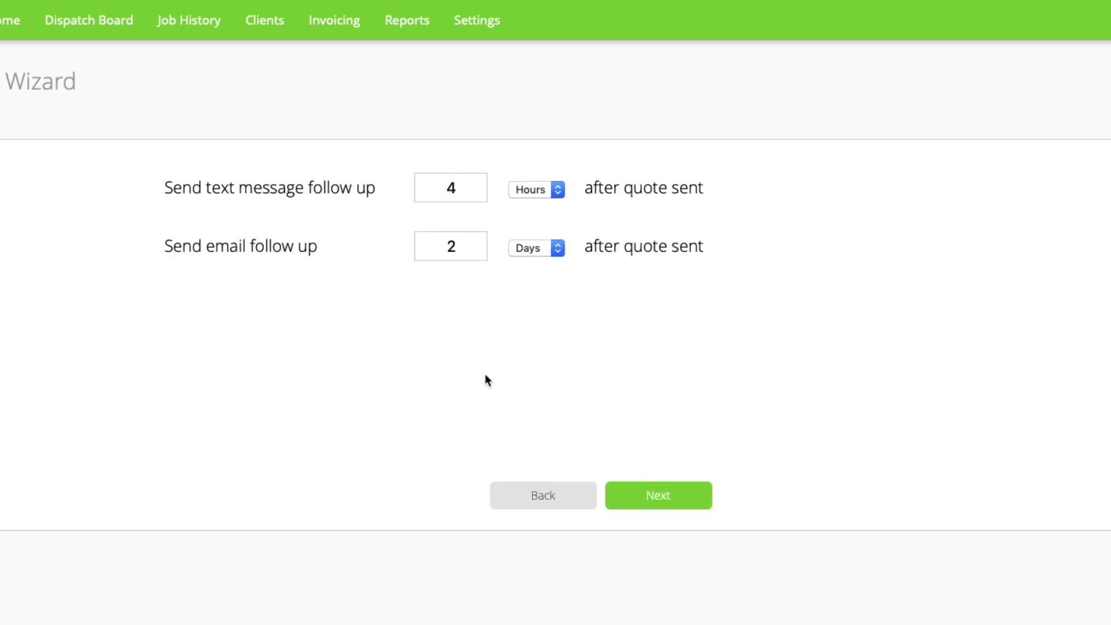
double_click(456, 193)
text(3)
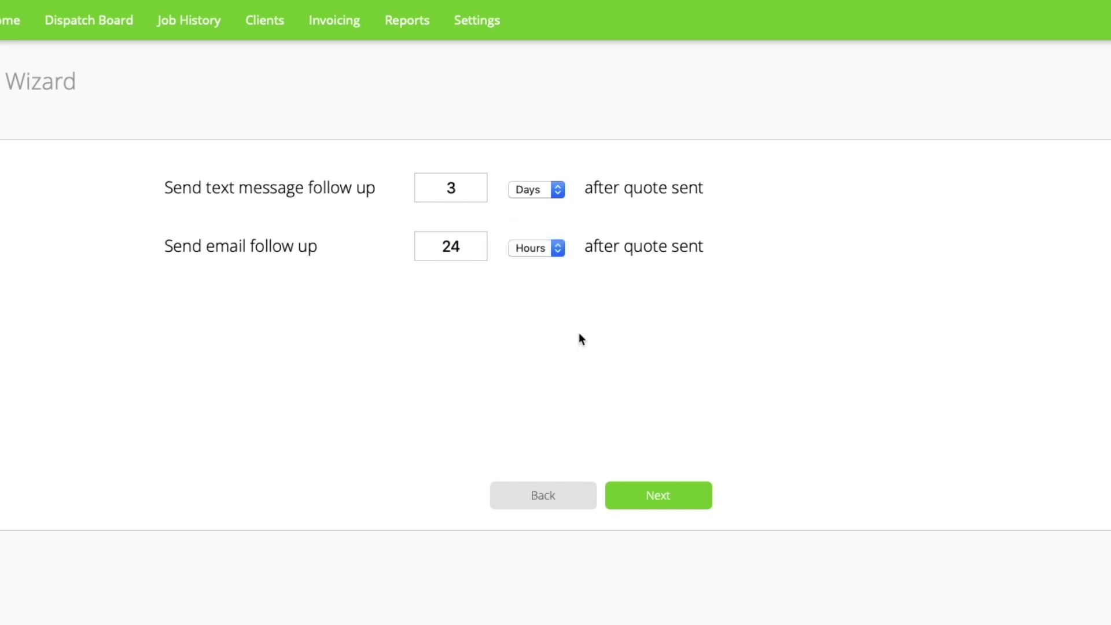
- Replace the follow-up text's opening greeting with G'day and complete the wizard
click(685, 508)
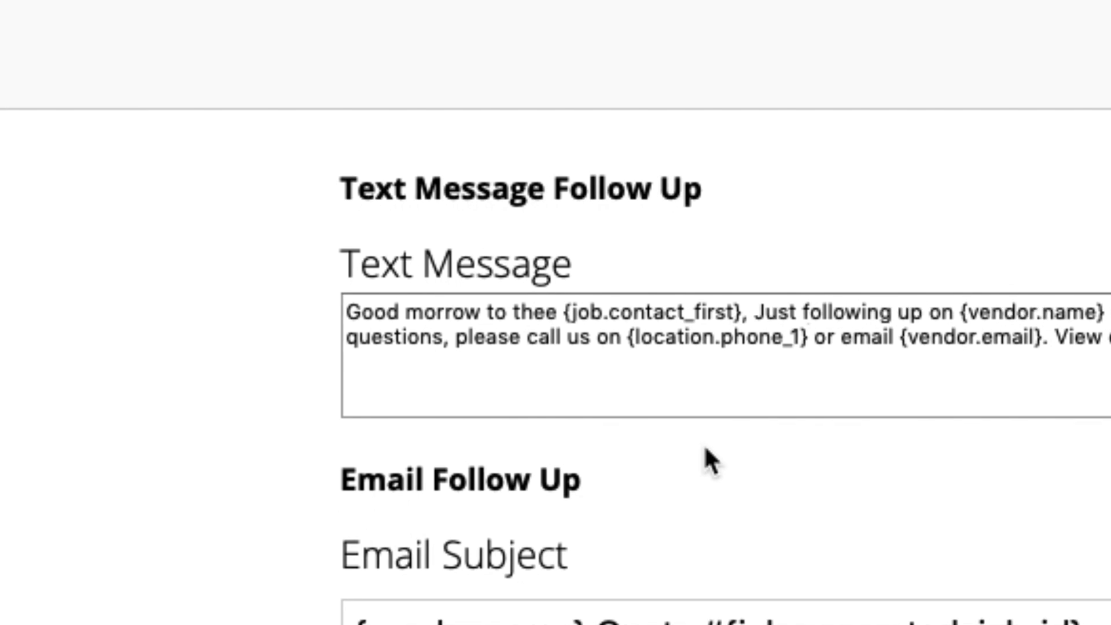
drag(560, 316, 347, 312)
text(G'day)
click(639, 465)
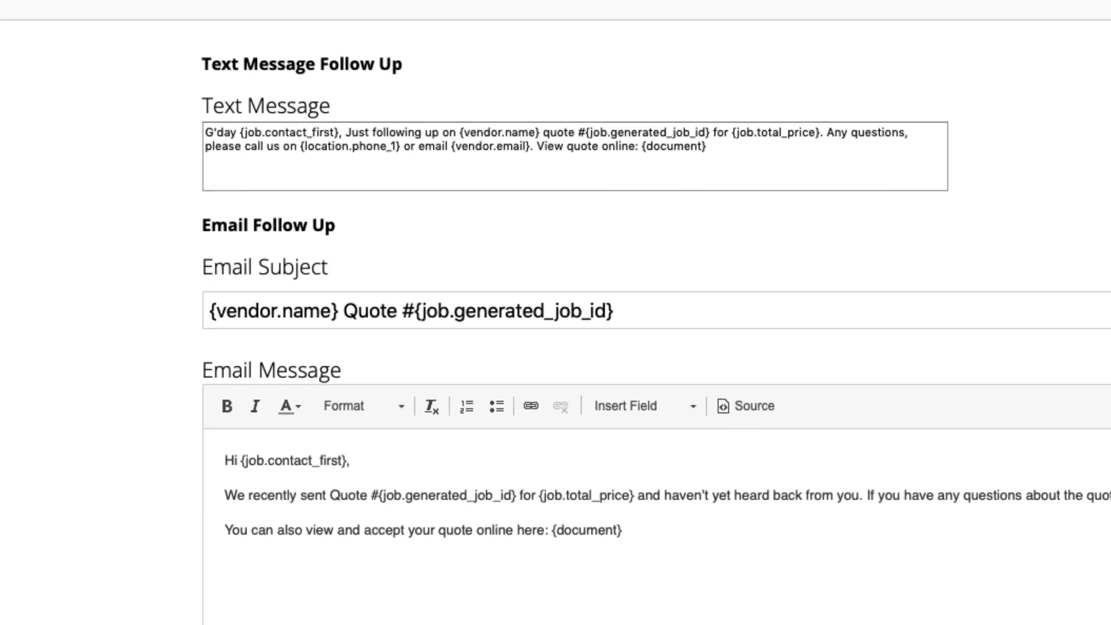
click(679, 618)
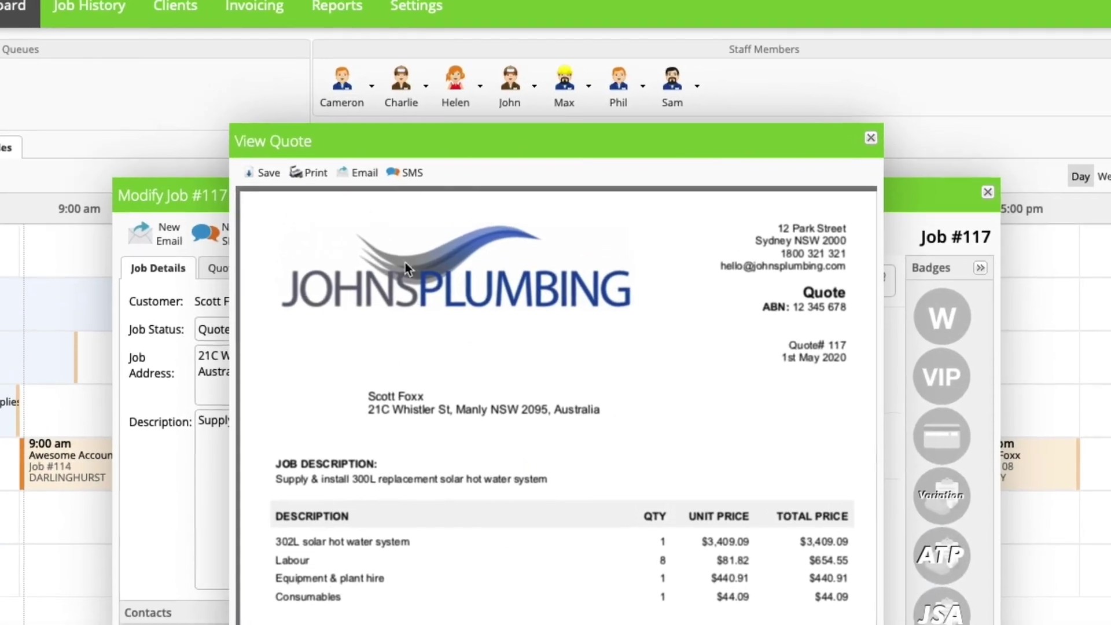
- Email quote #117 to the client and close the quote preview
click(365, 181)
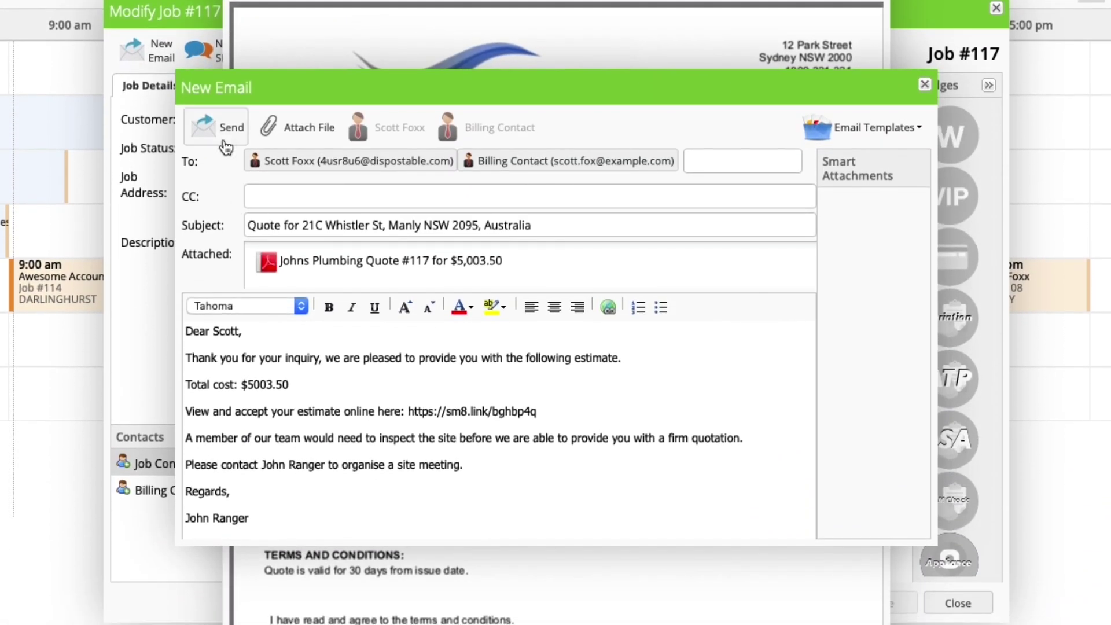
click(217, 281)
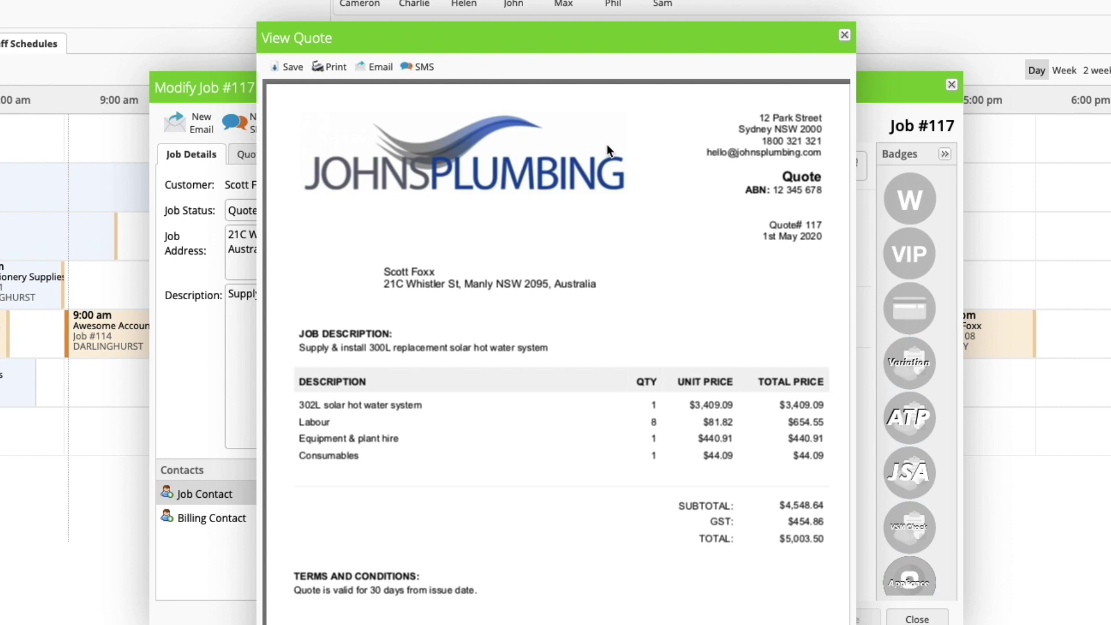
click(844, 36)
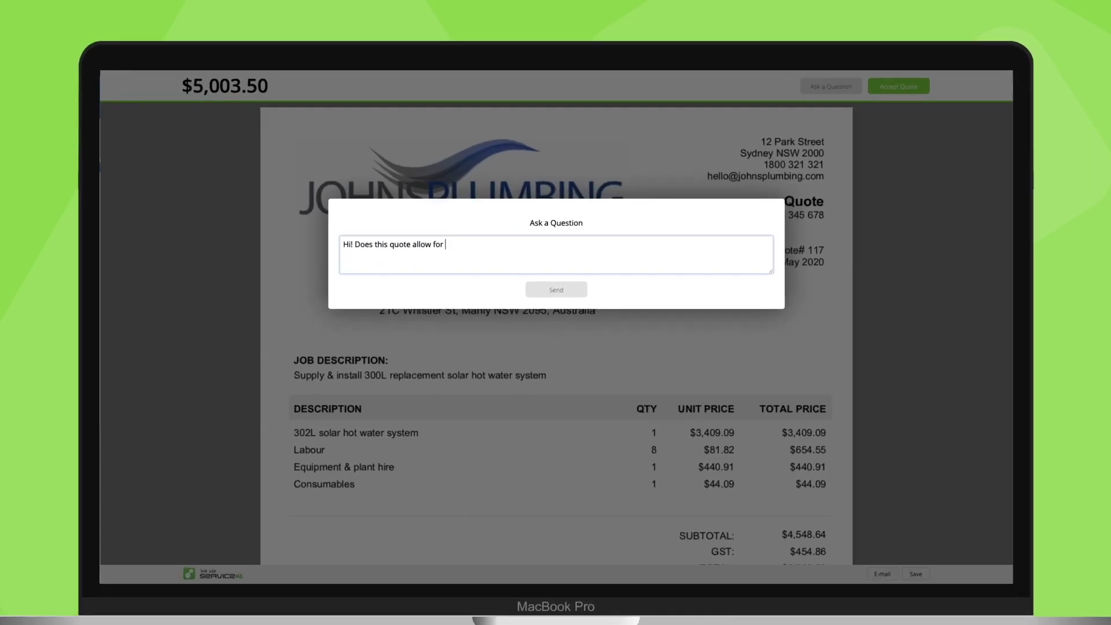
- As the client, ask about one quote and accept another; set job #116 to Work Order
click(563, 287)
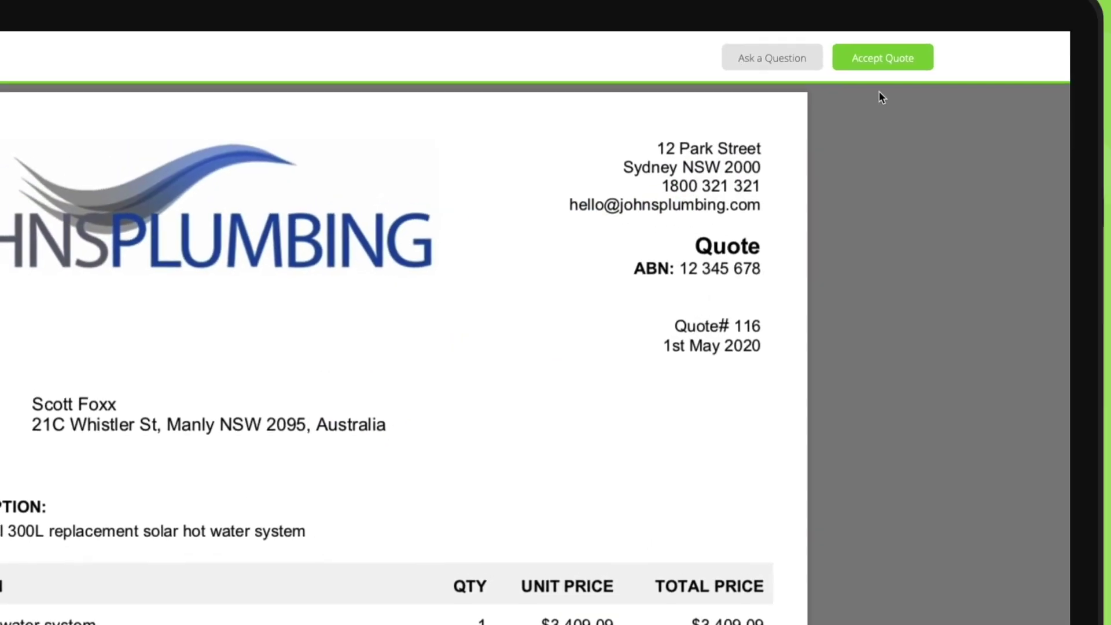
click(885, 55)
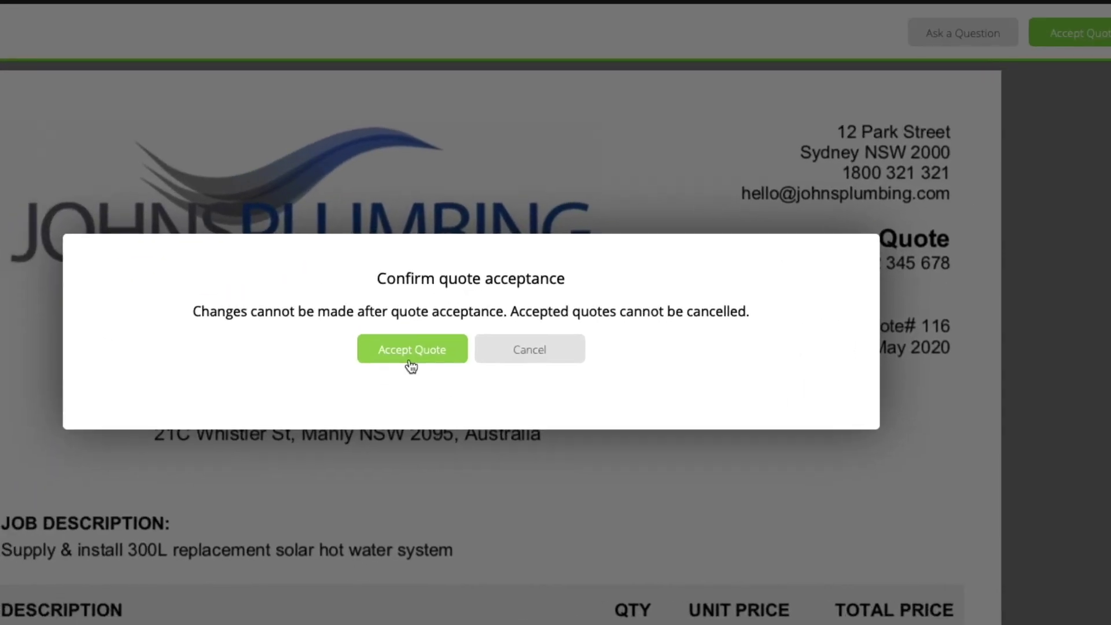
click(410, 361)
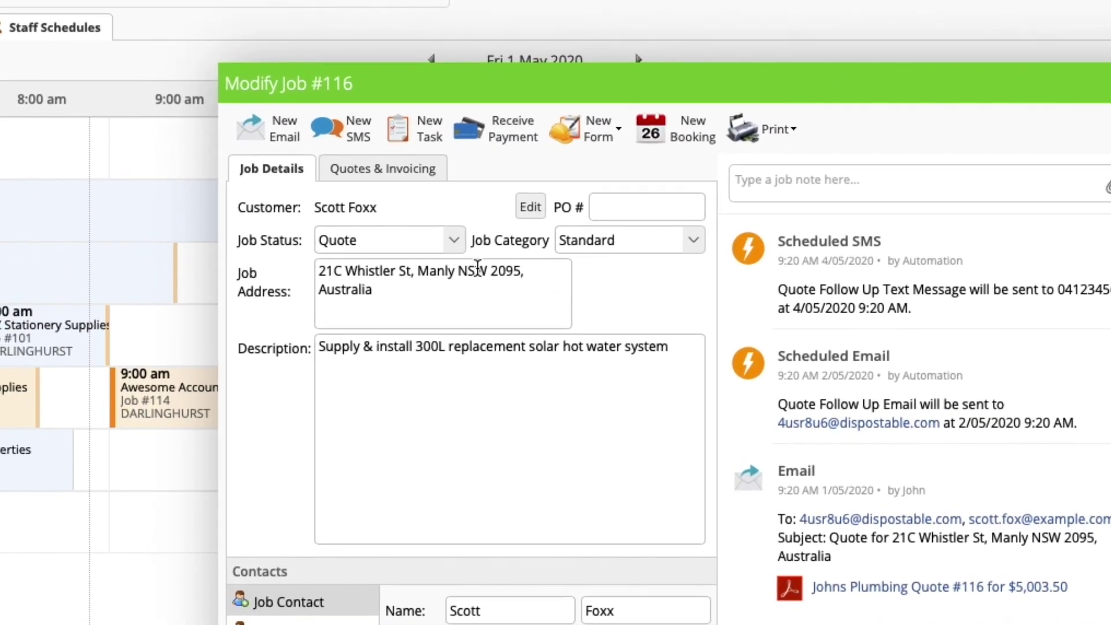
click(457, 240)
click(404, 292)
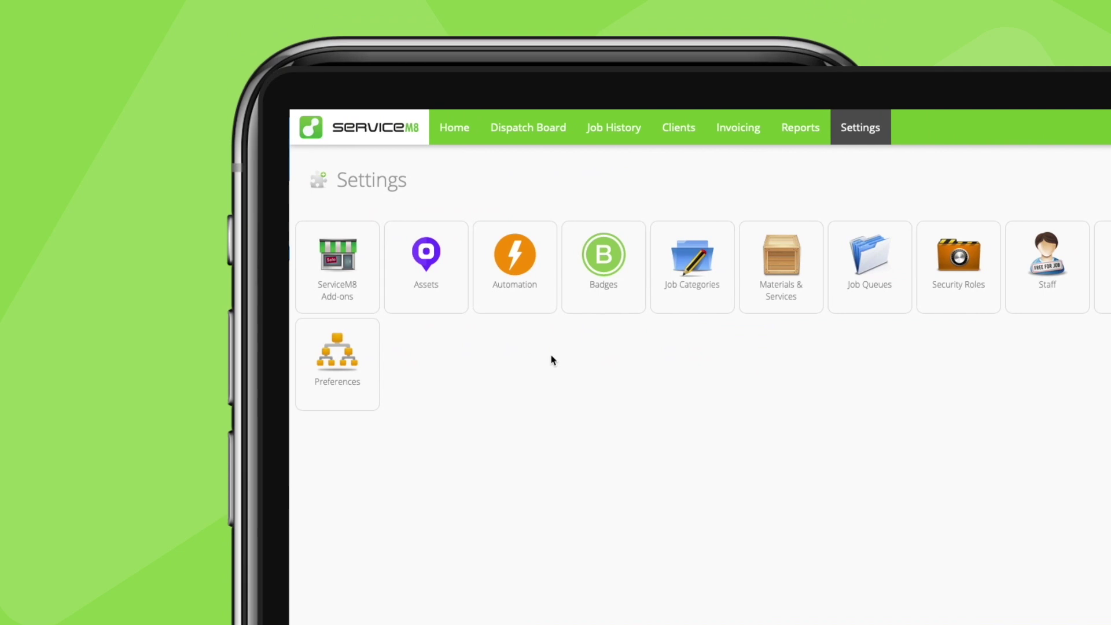
- Open the Payment Follow Up wizard from the Automation list
click(511, 302)
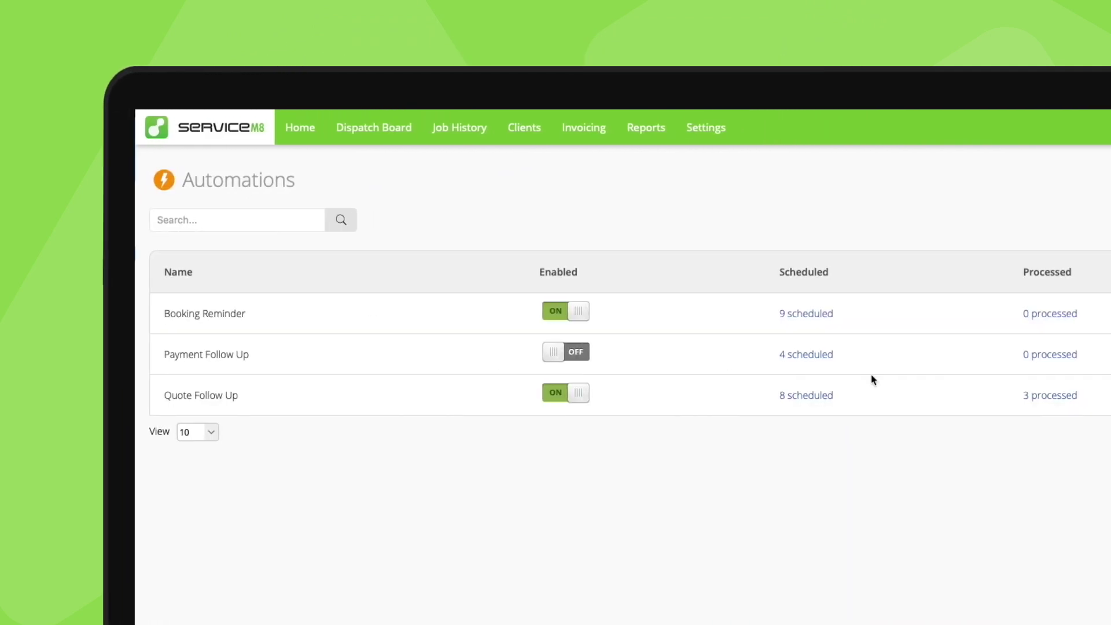
click(782, 362)
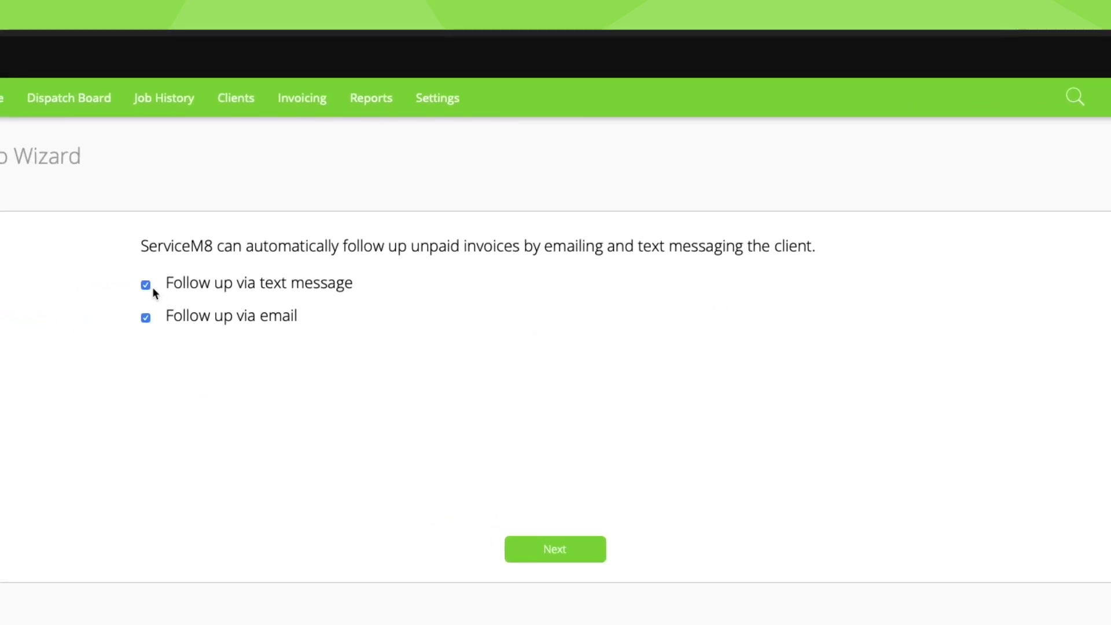
- Enable text follow-up, set 3-day text and 1-day email timing, and retype the payment-request line
click(146, 286)
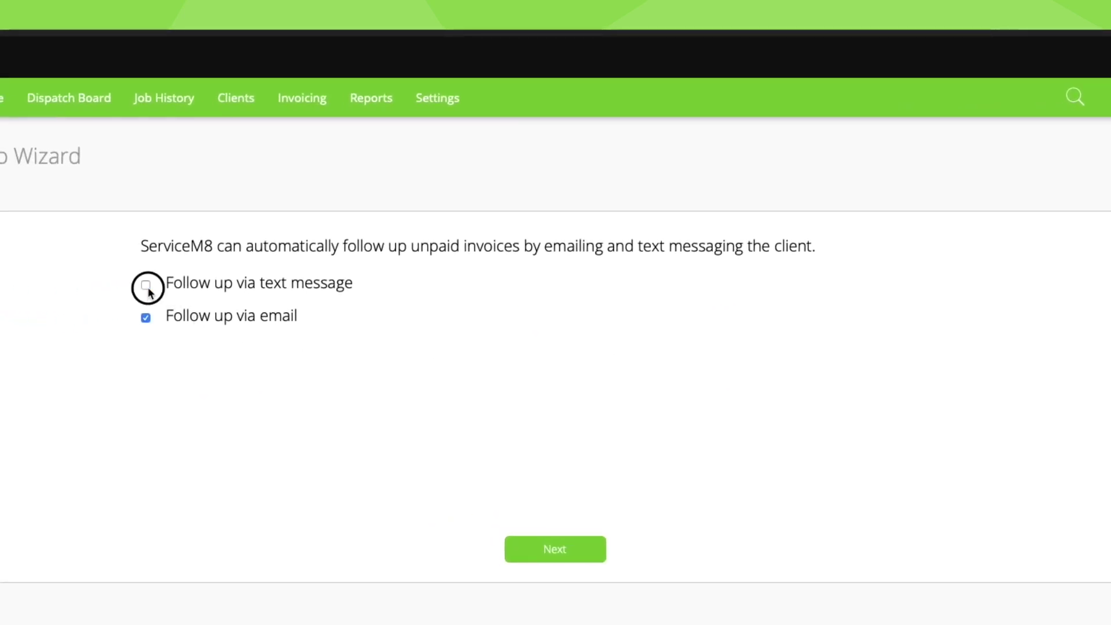
click(555, 549)
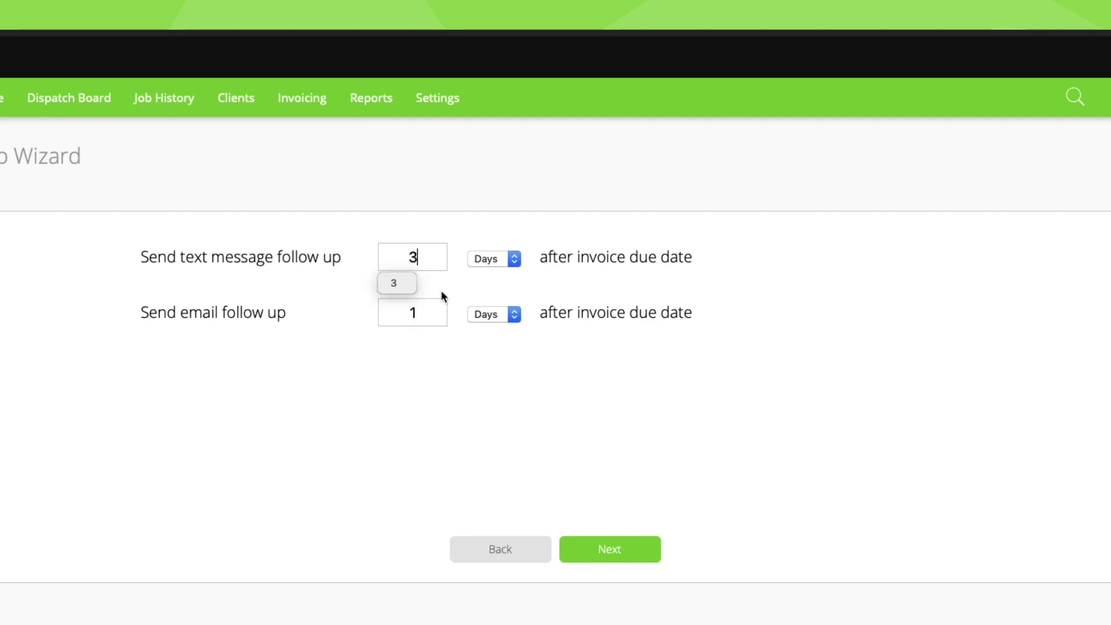
click(607, 555)
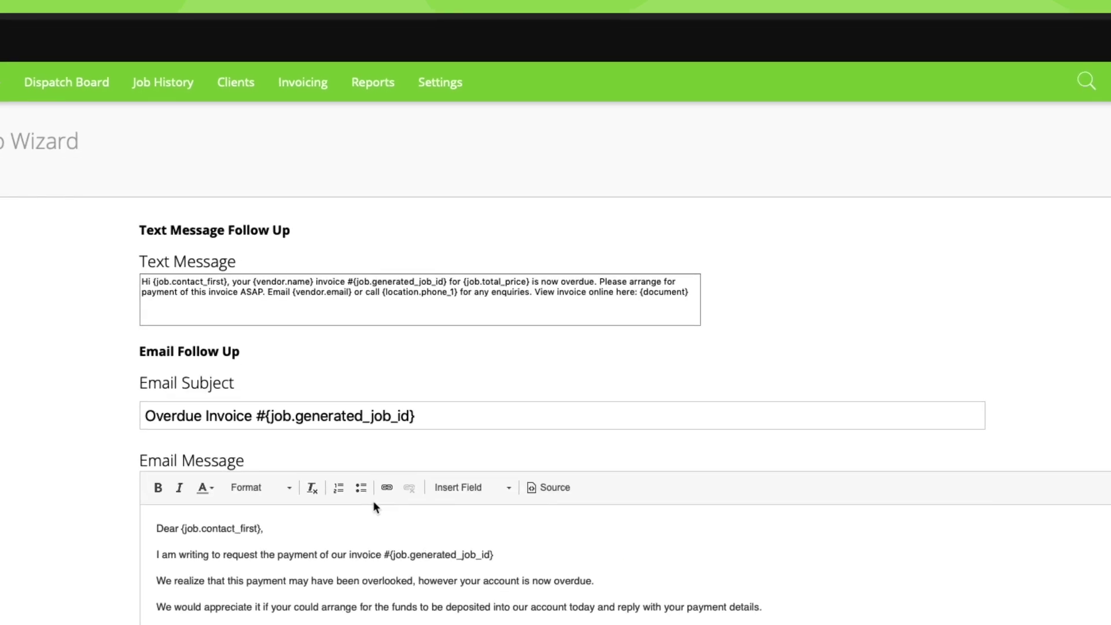
drag(287, 607, 772, 606)
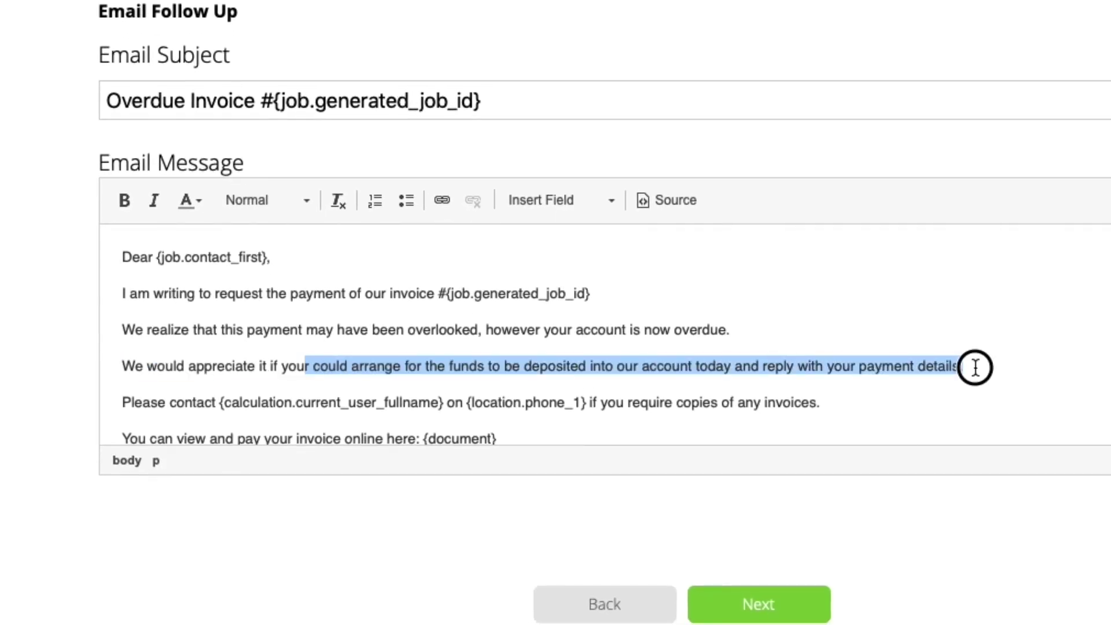
text(could SHOW ME T)
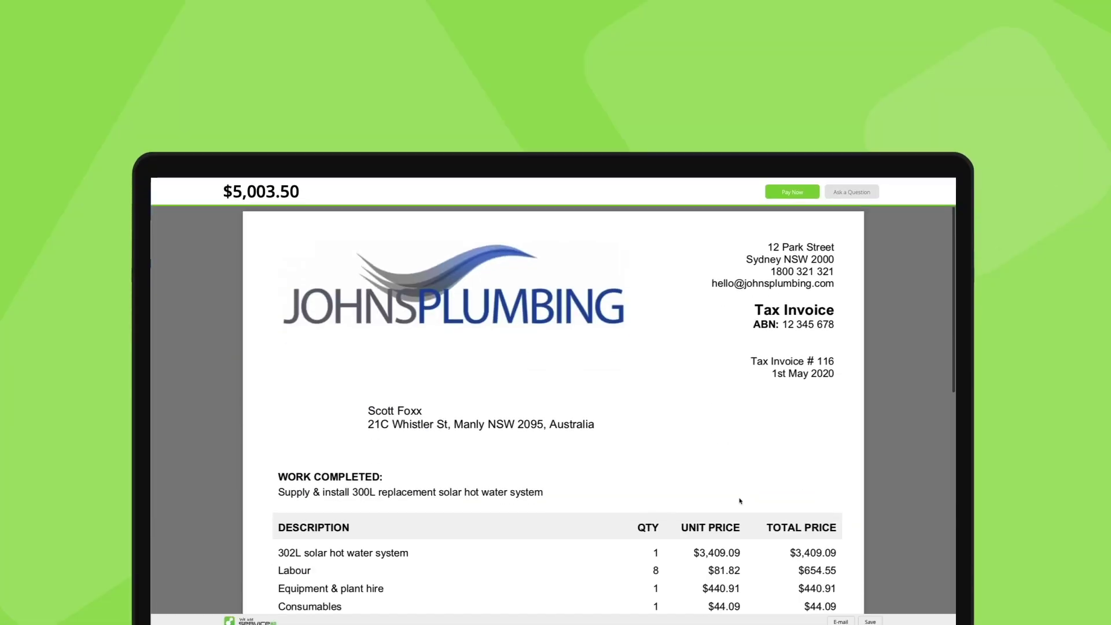
- Scroll invoice #116 down to How to Pay and highlight its 8th May 2020 due date
scroll(739, 394, down, 10)
scroll(740, 395, down, 3)
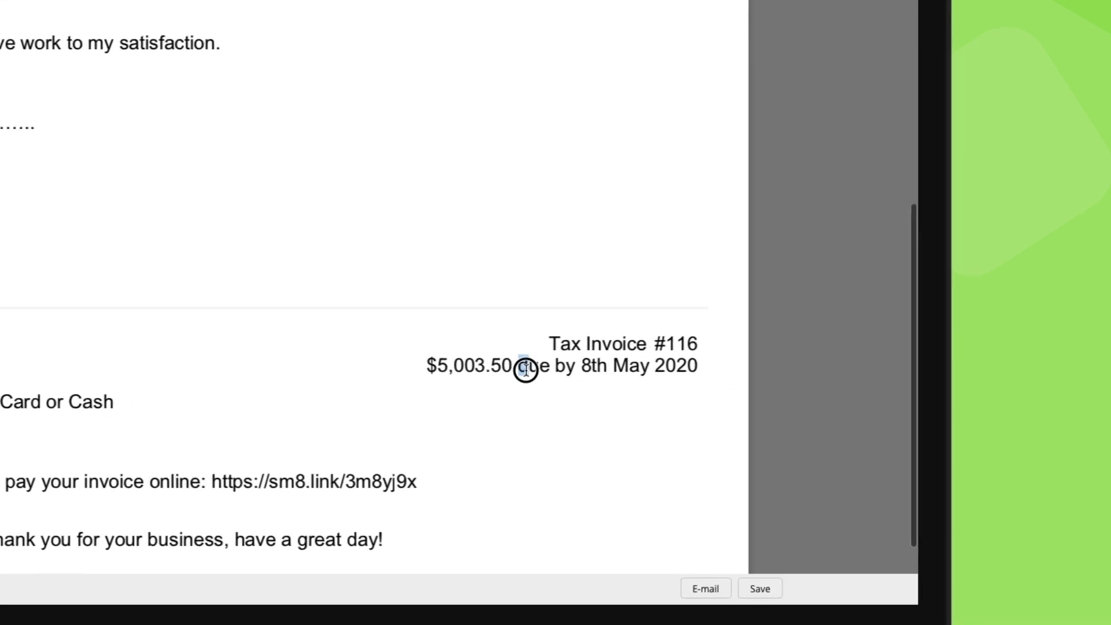
drag(739, 395, 836, 393)
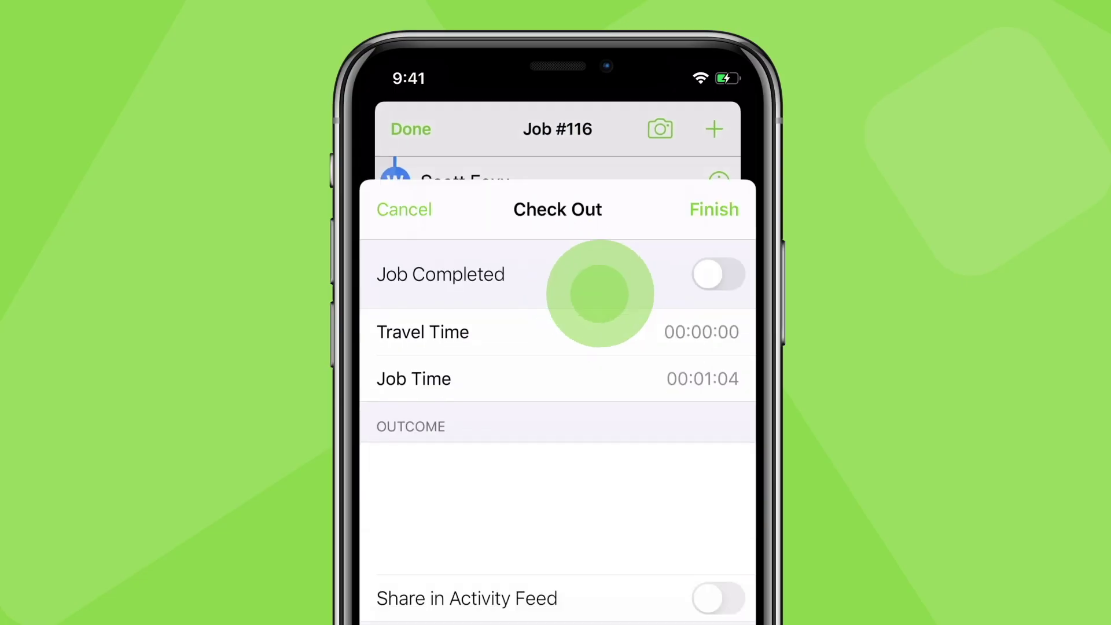
- Complete job #116, email its $5,003.50 invoice to the client, and start an SMS invoice
click(714, 139)
click(719, 136)
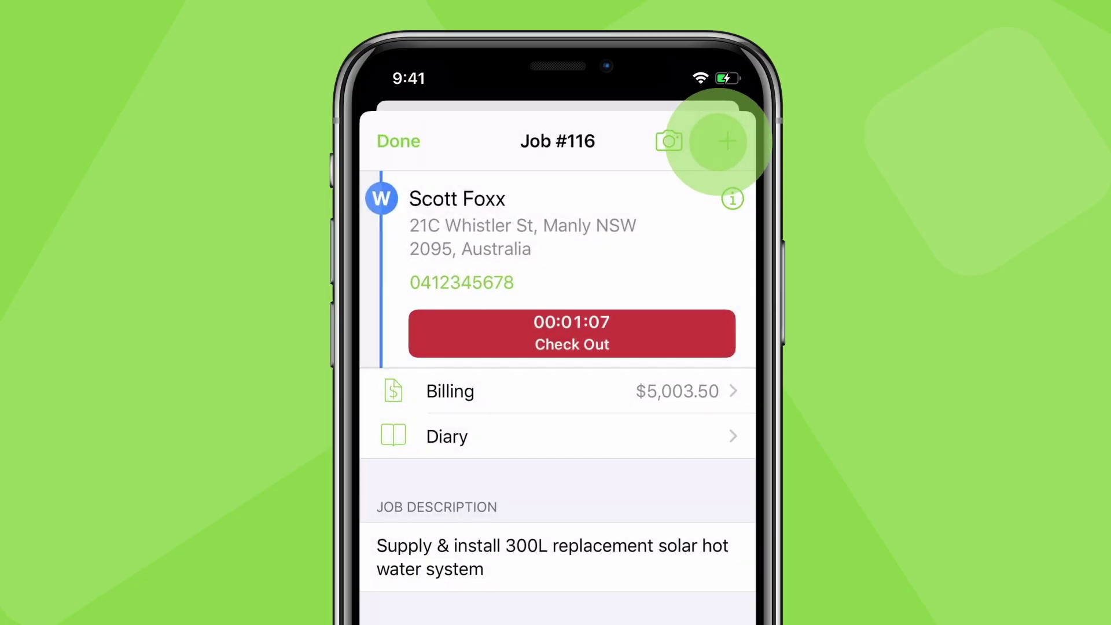
scroll(626, 402, down, 10)
click(607, 435)
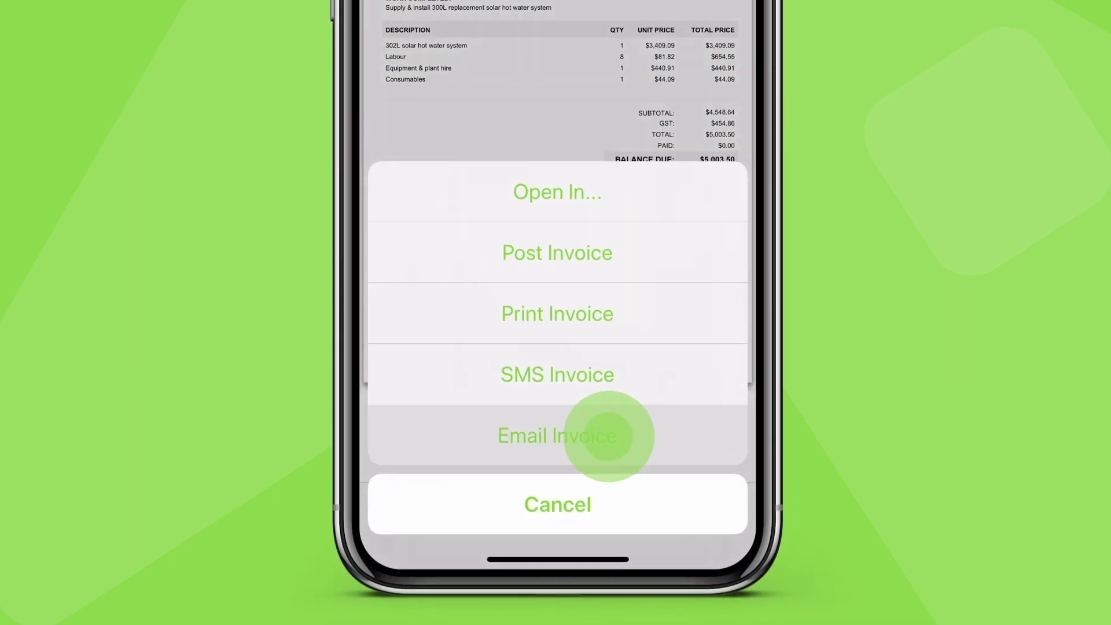
click(717, 52)
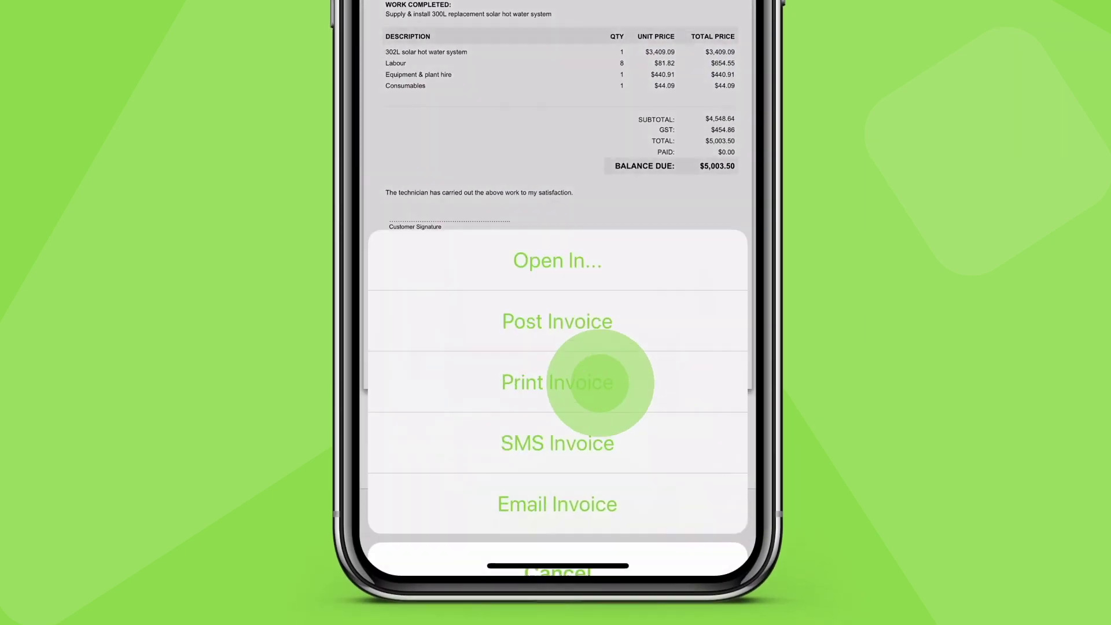
click(596, 442)
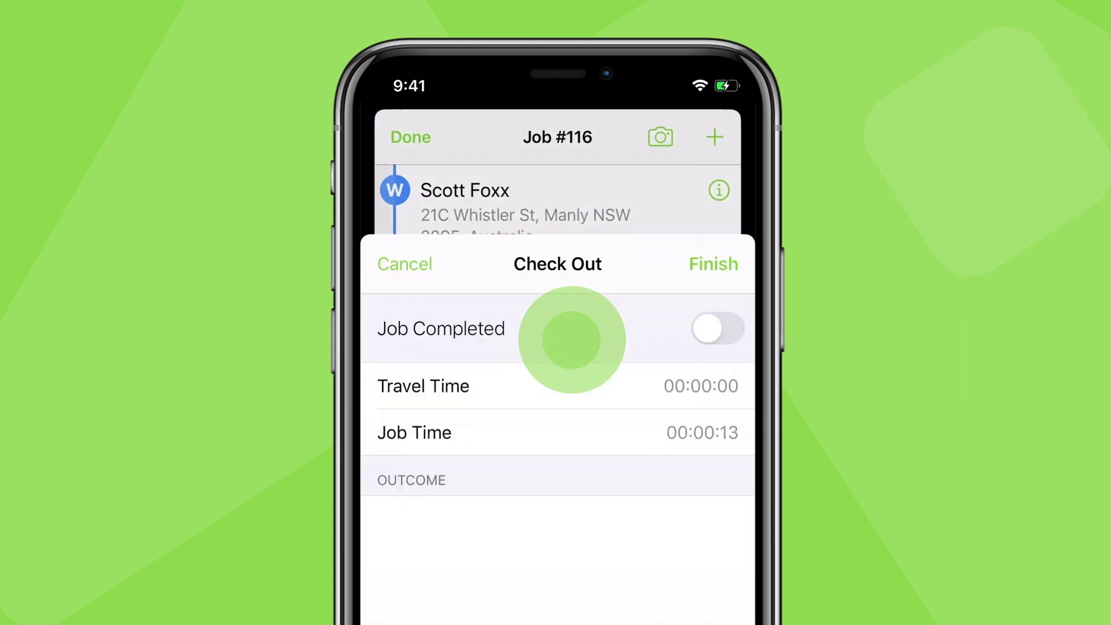
- Send job #116 to the Invoice ASAP queue from its job actions
click(624, 317)
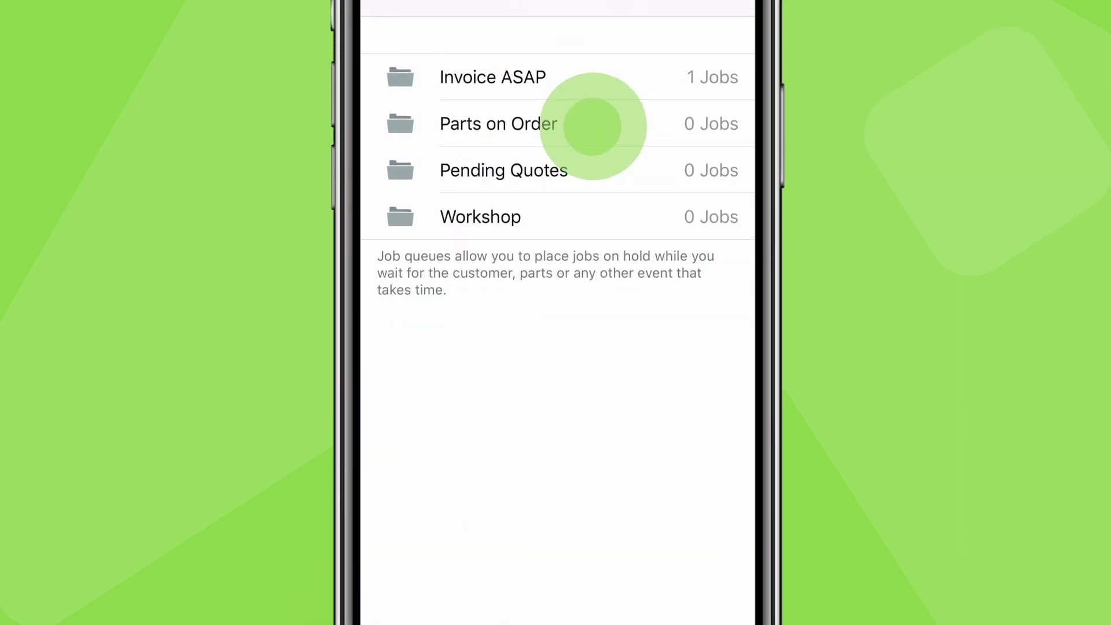
click(589, 176)
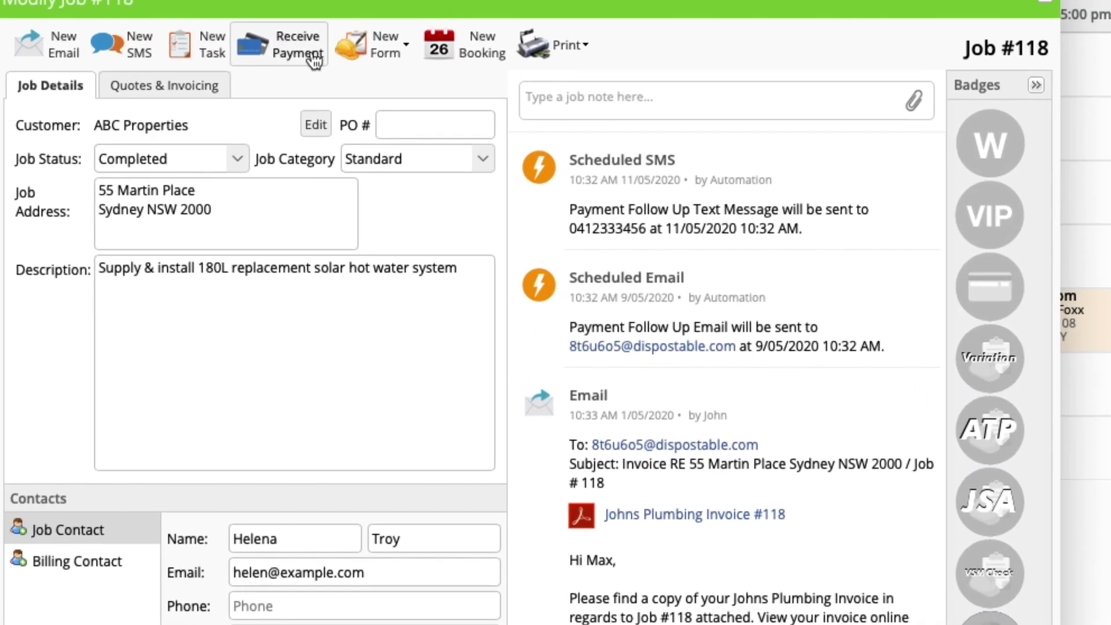
- Begin recording a payment on job #118 with Receive Payment
click(314, 60)
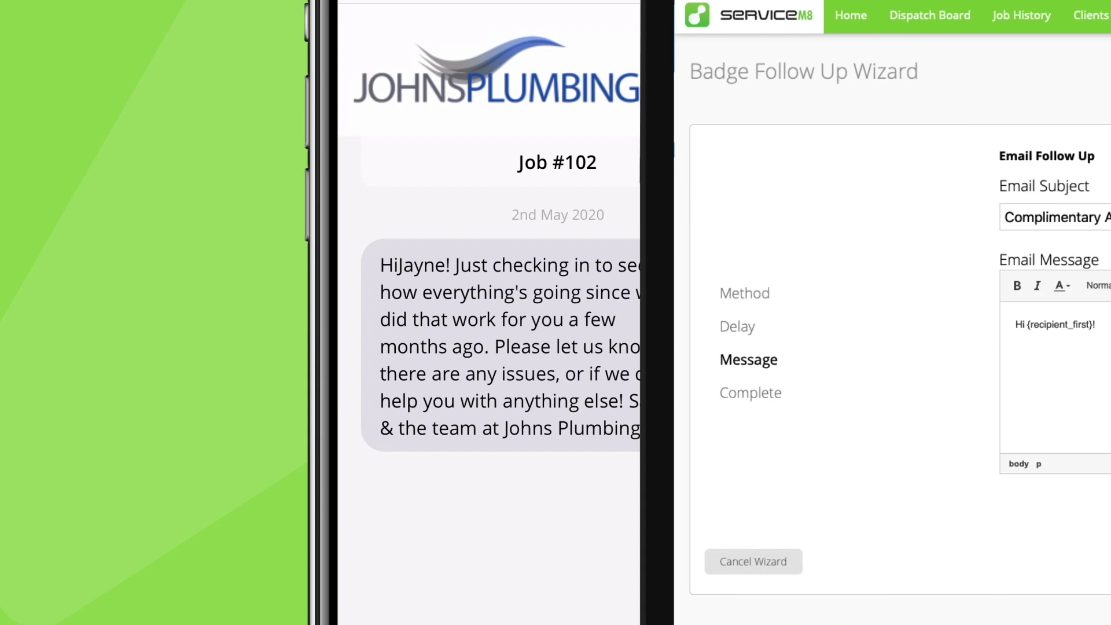
- Write the email body starting 'Just letting you know it's been almost 12 months since we installed your air conditio…'
text(Just letting you know it's been almos)
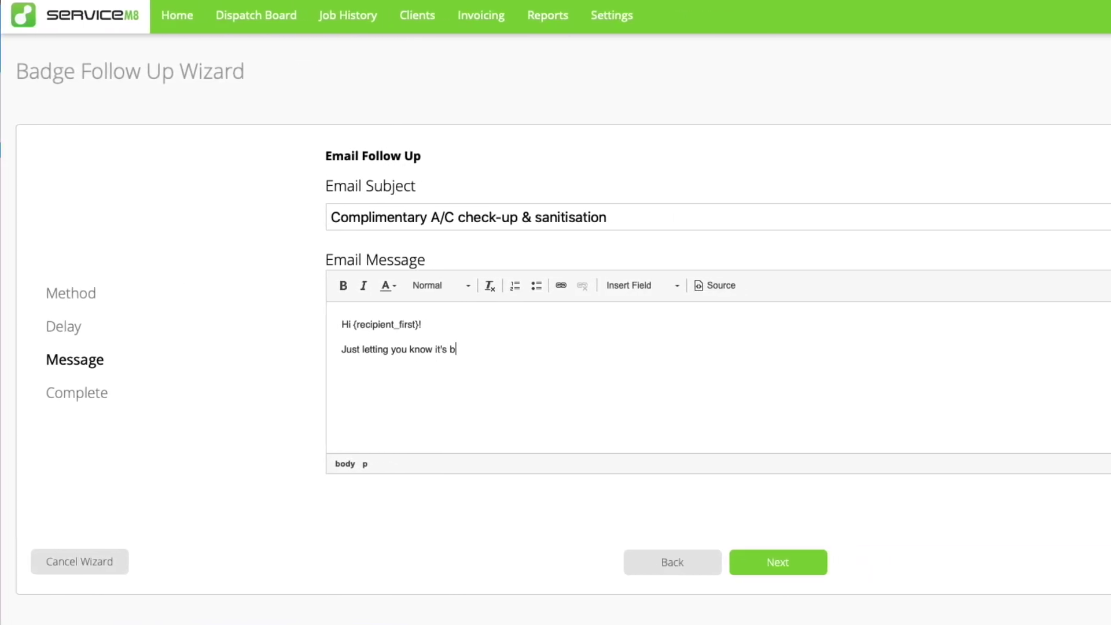
text(t 12 months since we installed your)
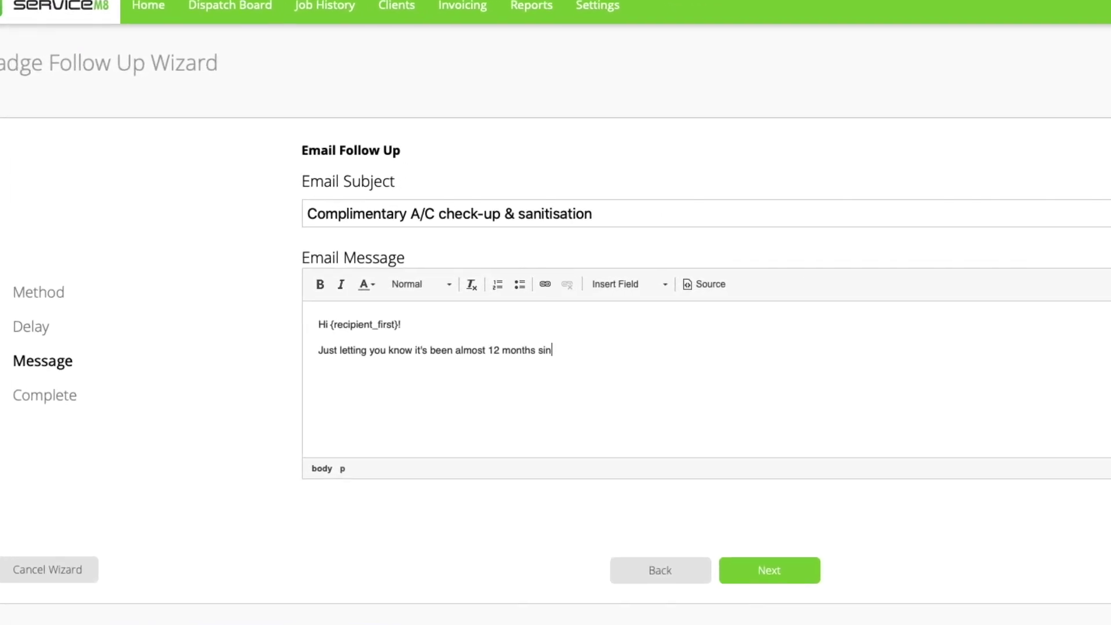
text( air conditi)
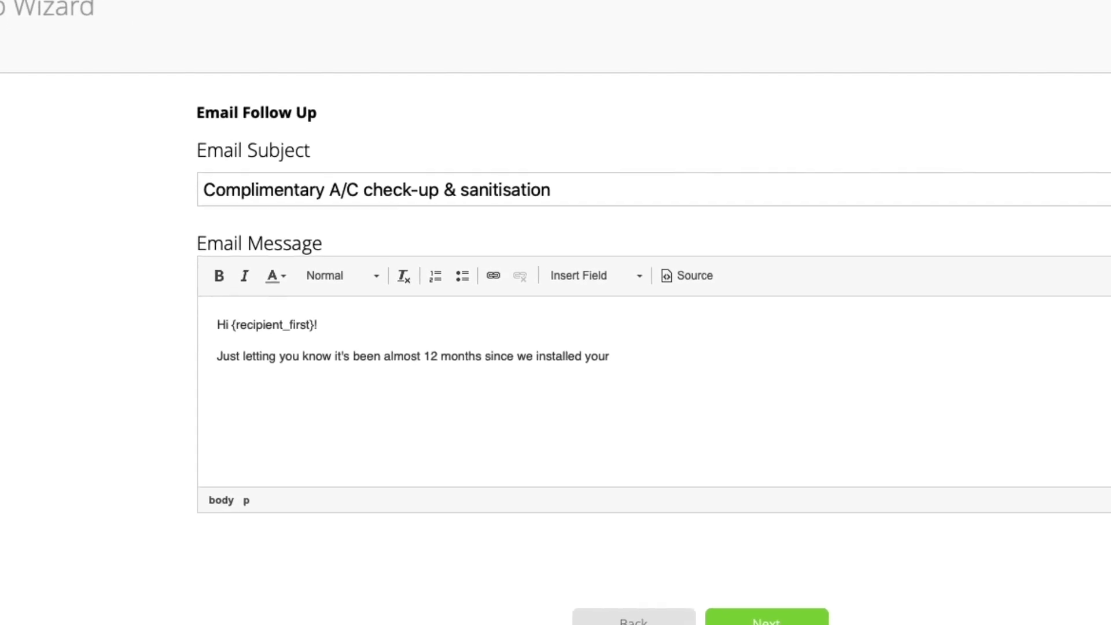
text(oner. It's)
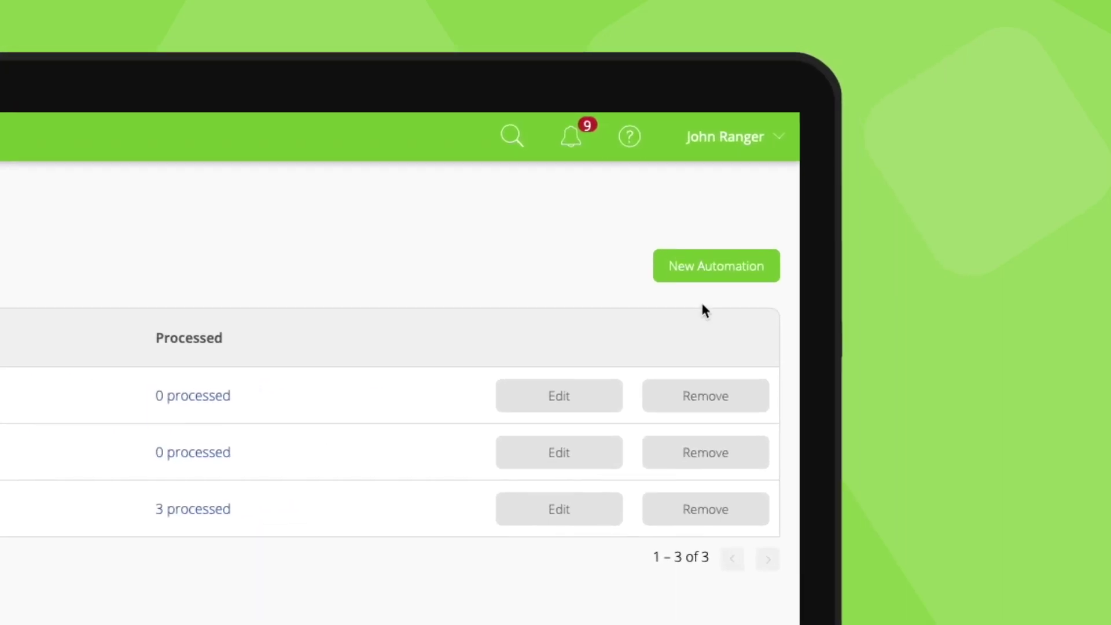
- Create a new automation of type Badge Follow Up
click(785, 224)
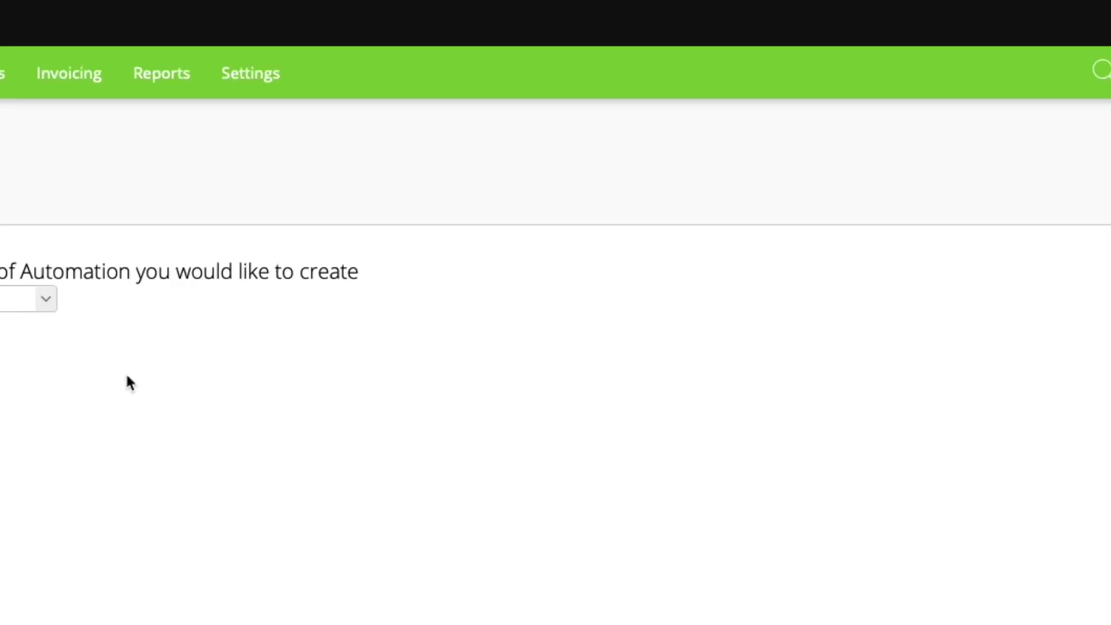
click(451, 256)
click(445, 276)
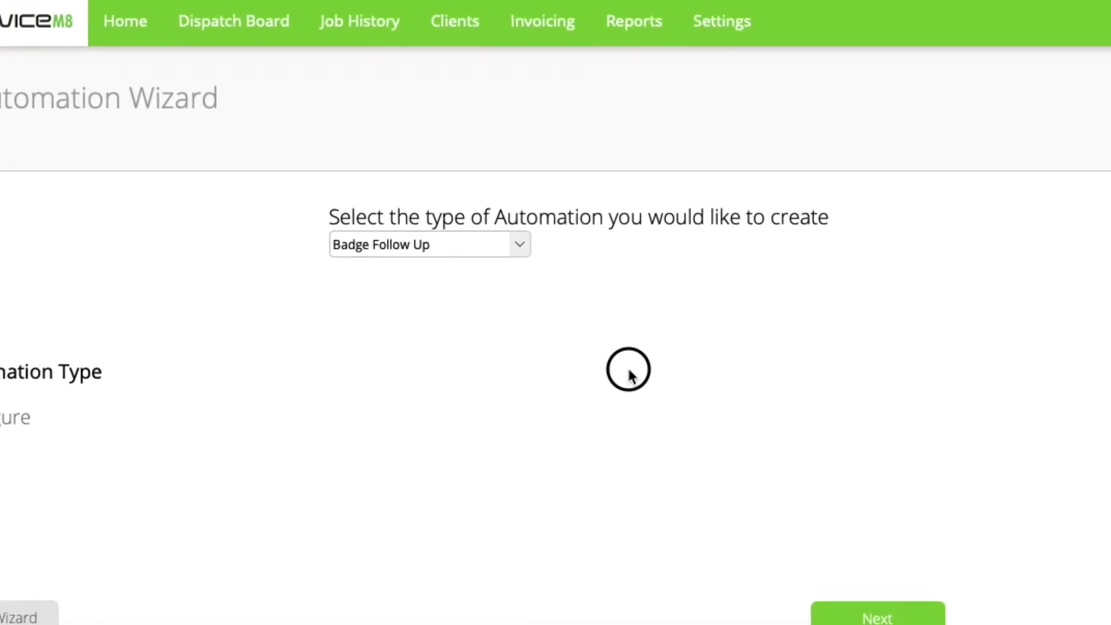
click(877, 616)
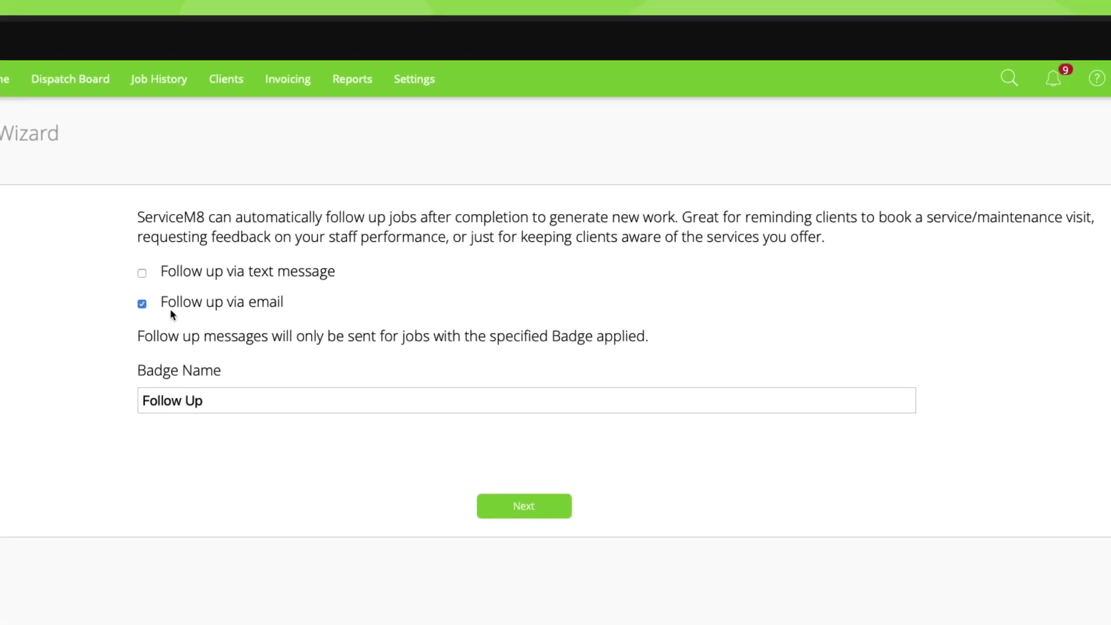
- Email the 3/mo Check-in badge's clients 3 months after completion, skipping those with new jobs
click(125, 301)
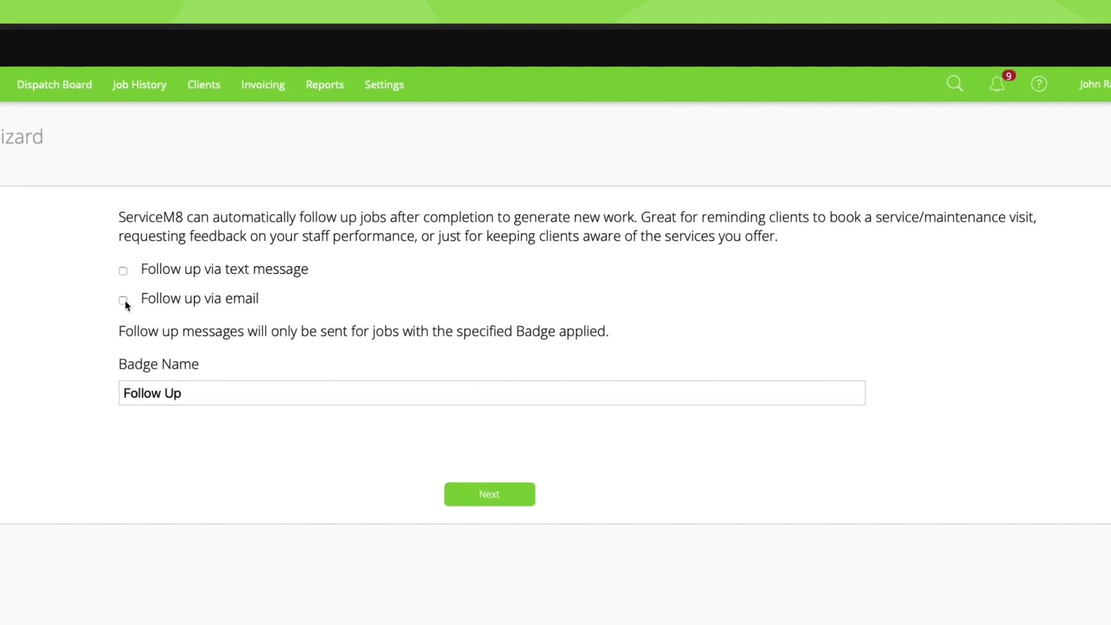
triple_click(214, 393)
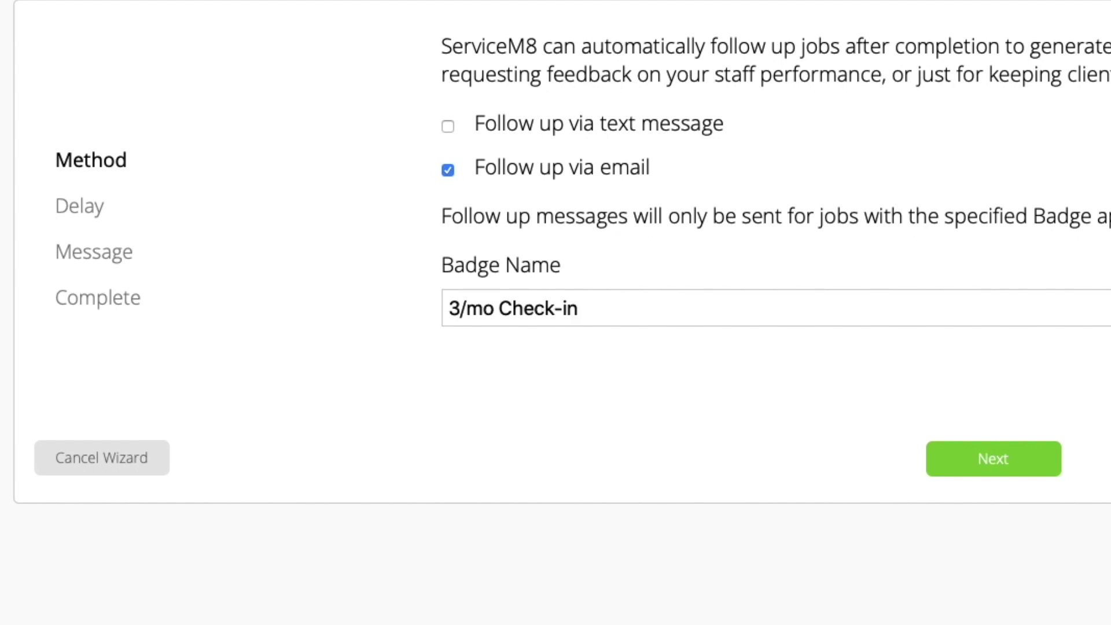
click(993, 458)
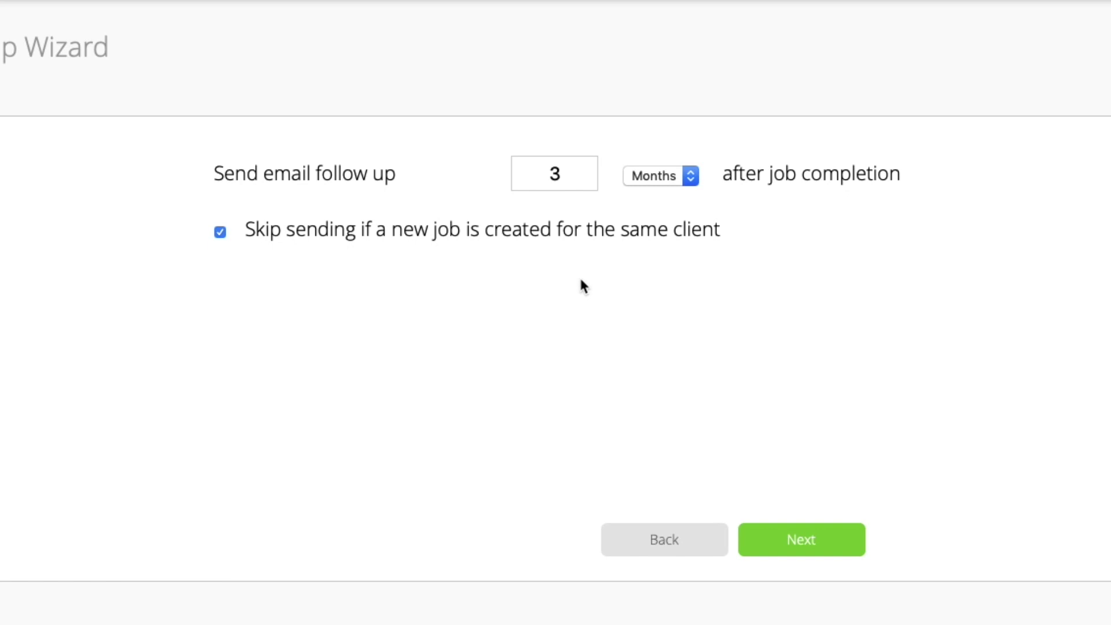
click(221, 233)
click(221, 232)
- Replace the follow-up email's placeholder subject with 'How are you going?'
click(799, 554)
double_click(324, 183)
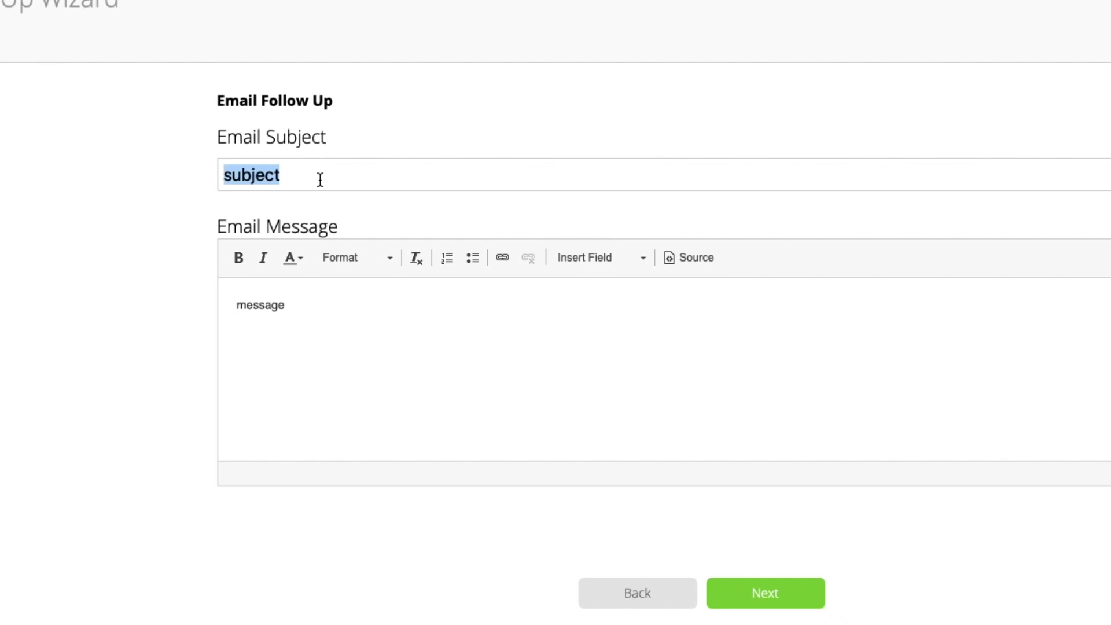
text(How are you going?)
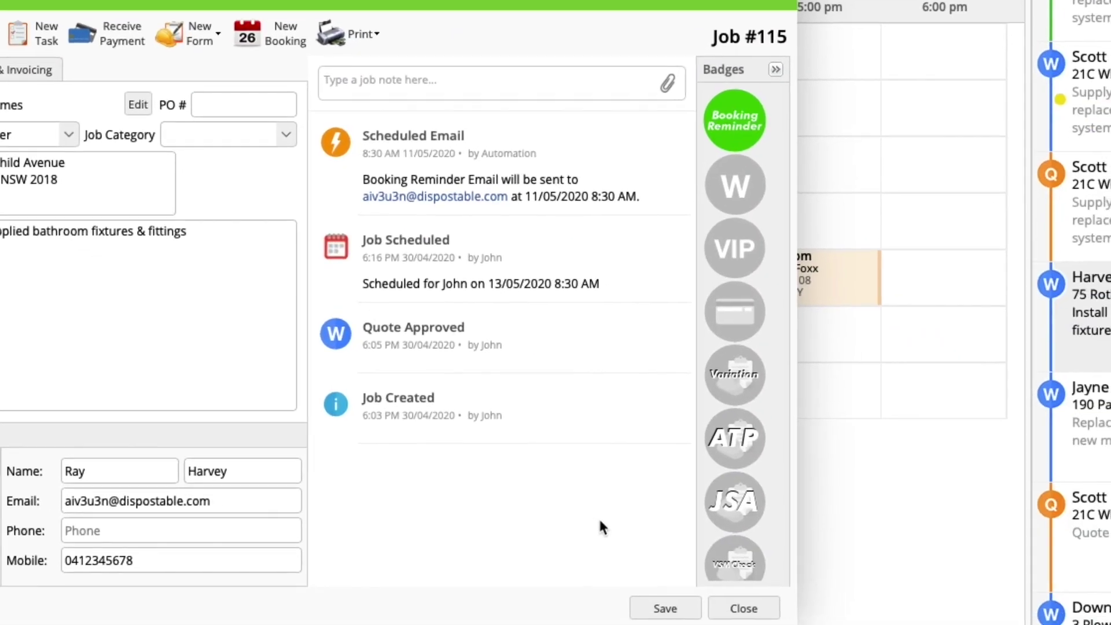
- Scroll job #115's Badges panel down to the 3/mo Check-in badge
scroll(919, 596, down, 3)
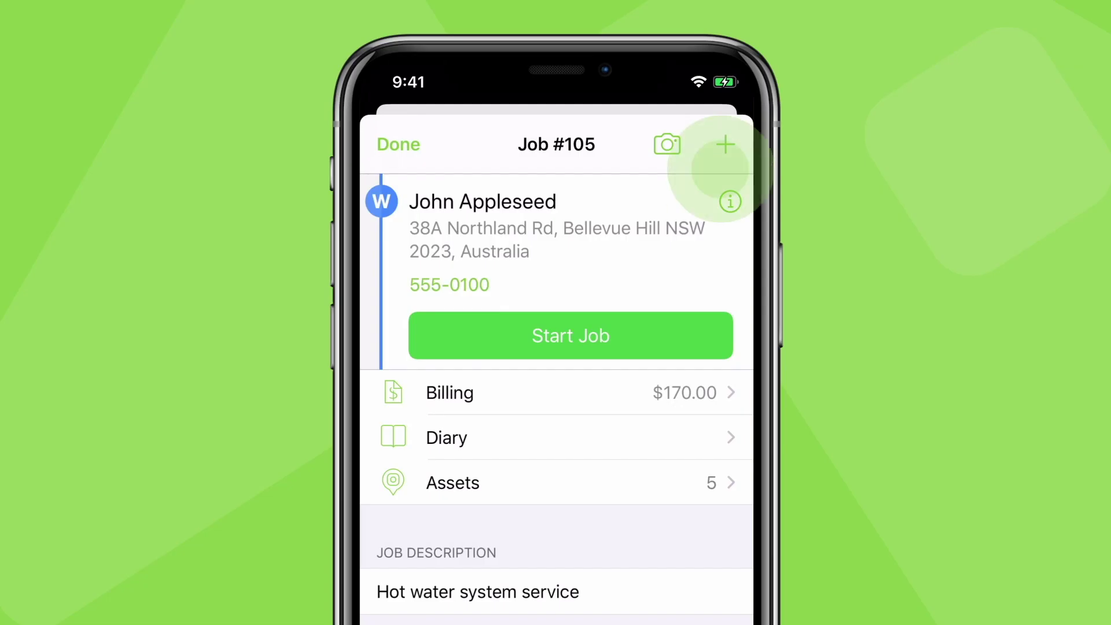
- Set the separate-visit question condition's expected answer to 'yes'
click(547, 419)
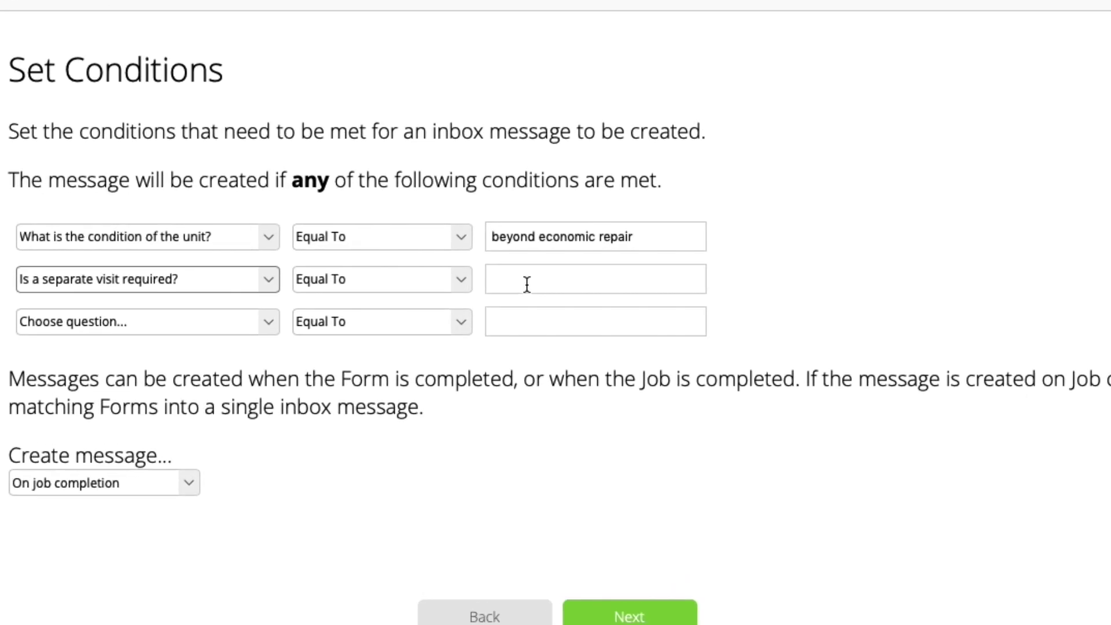
click(526, 283)
text(yes)
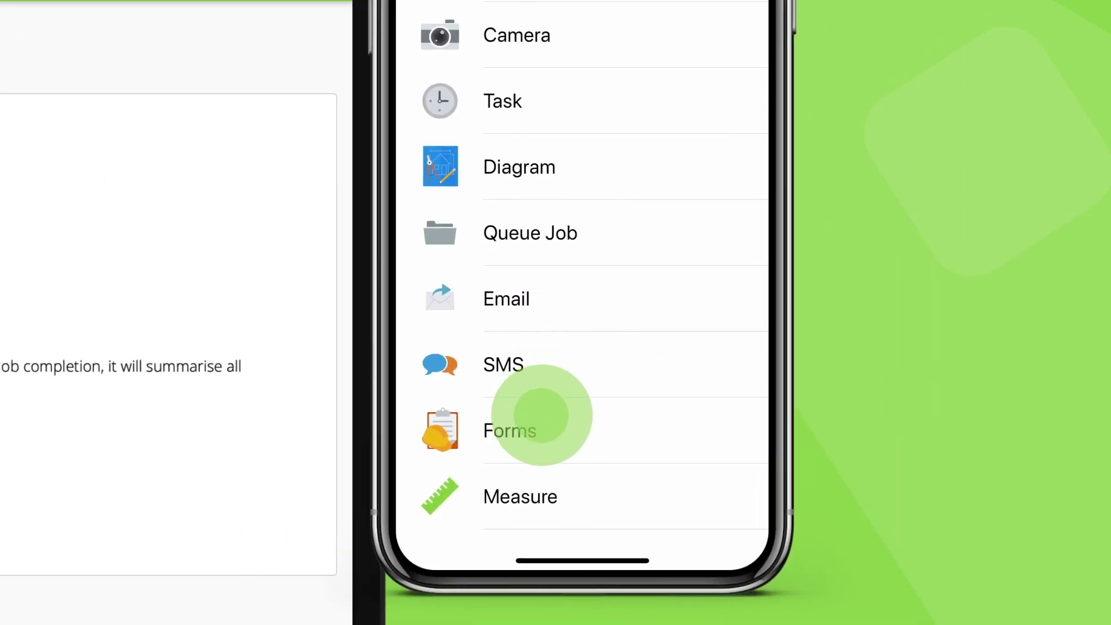
- Fill in job #105's Widget Inspection Form with the unit not operating correctly, then read its inbox message
click(541, 415)
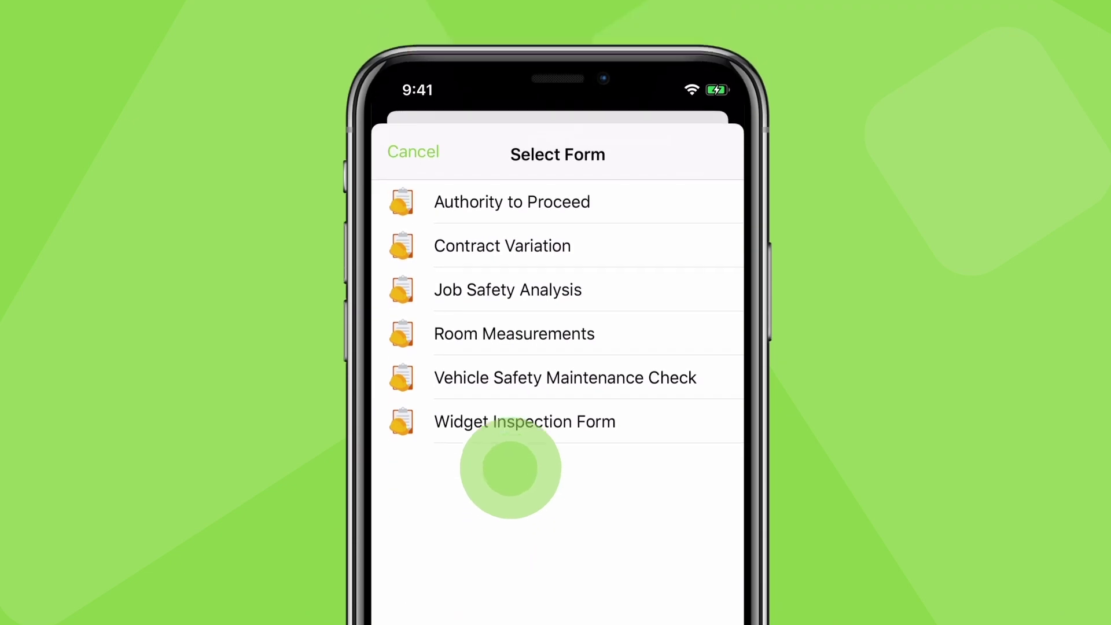
click(509, 421)
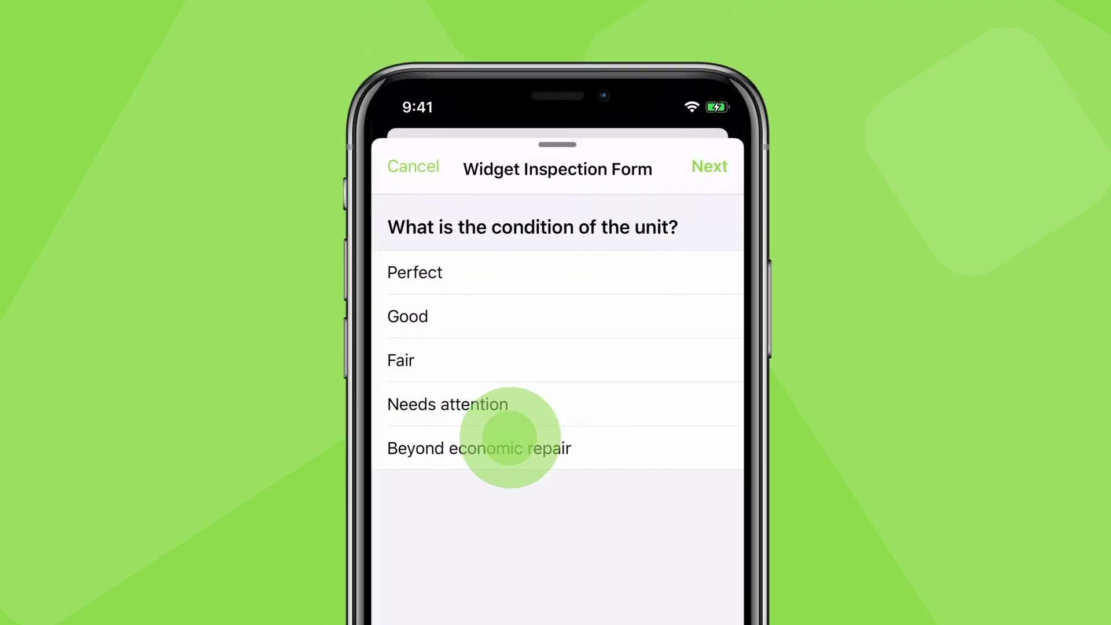
click(535, 403)
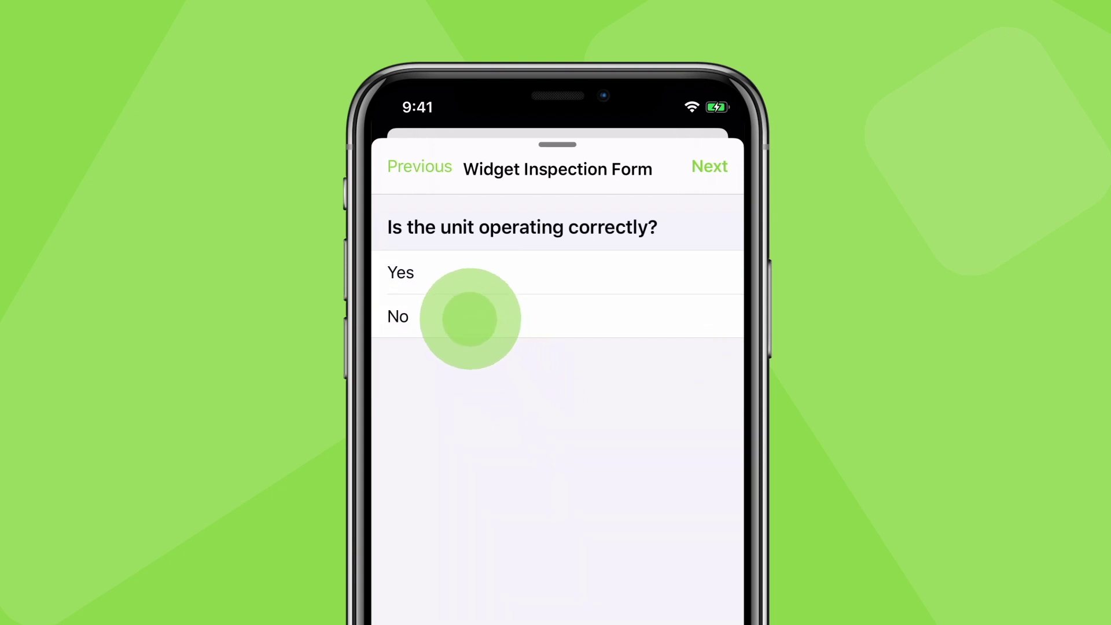
click(470, 318)
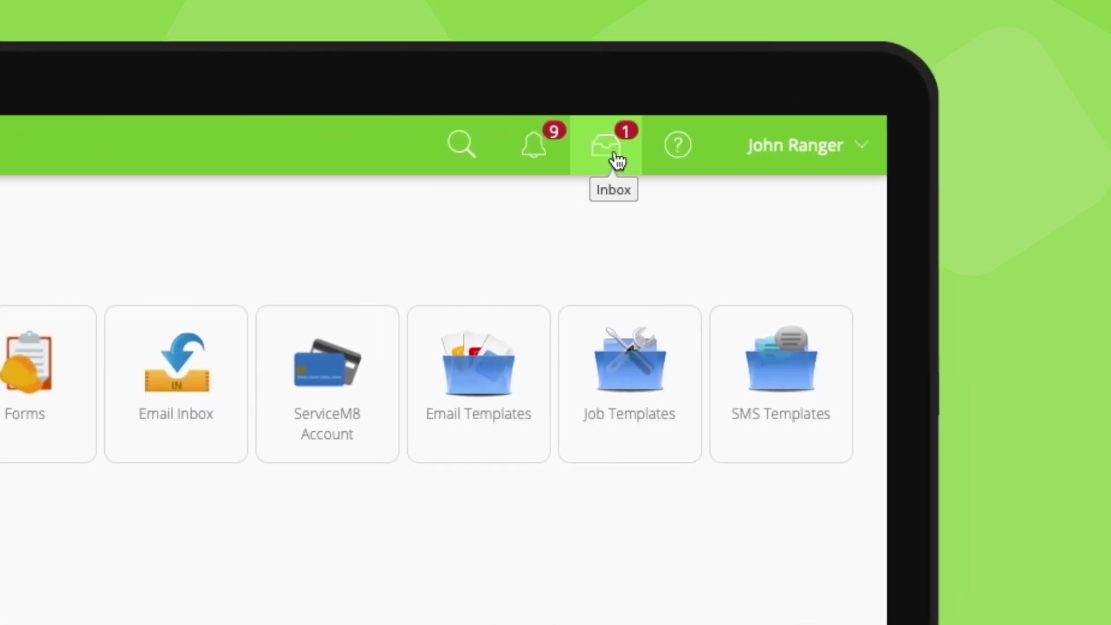
click(616, 161)
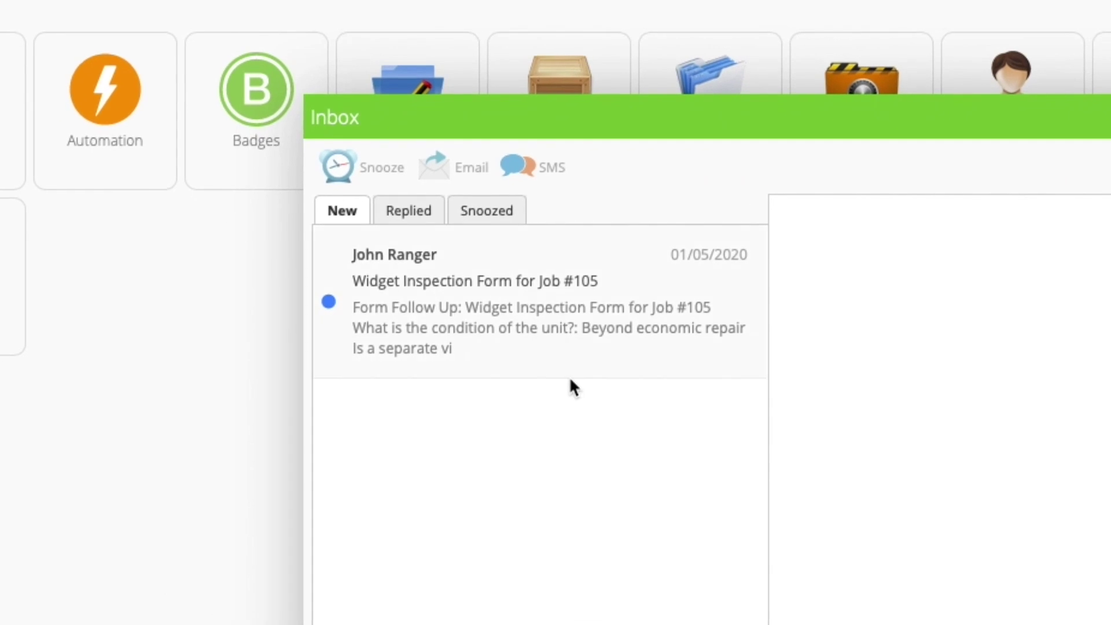
click(533, 352)
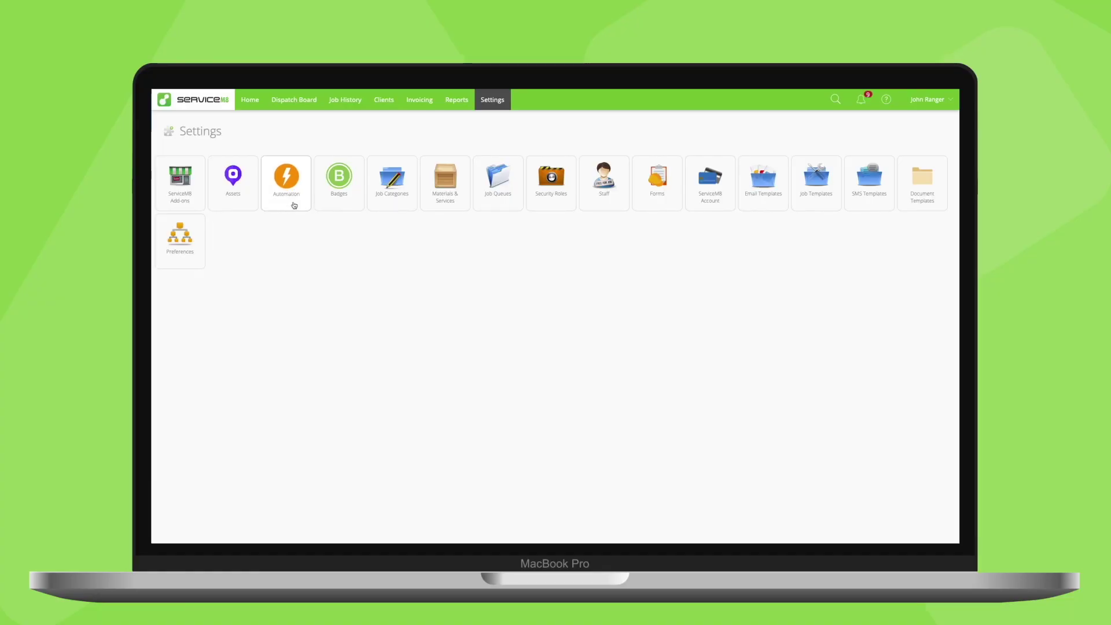
- Start a new Form Inbox Follow Up automation for the Widget Inspection Form
click(286, 179)
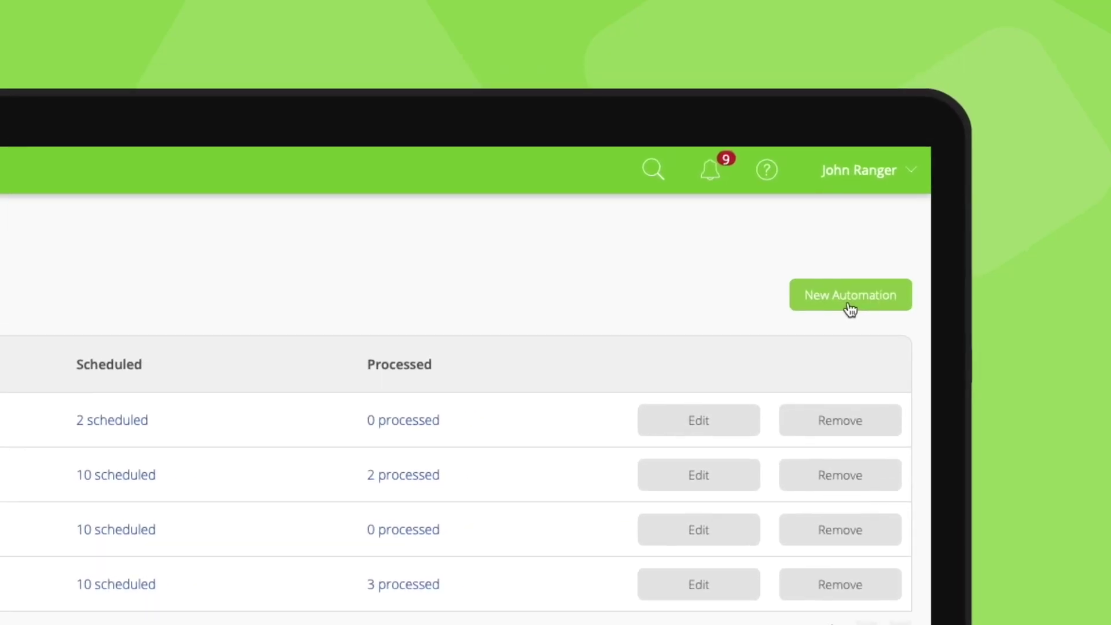
click(849, 308)
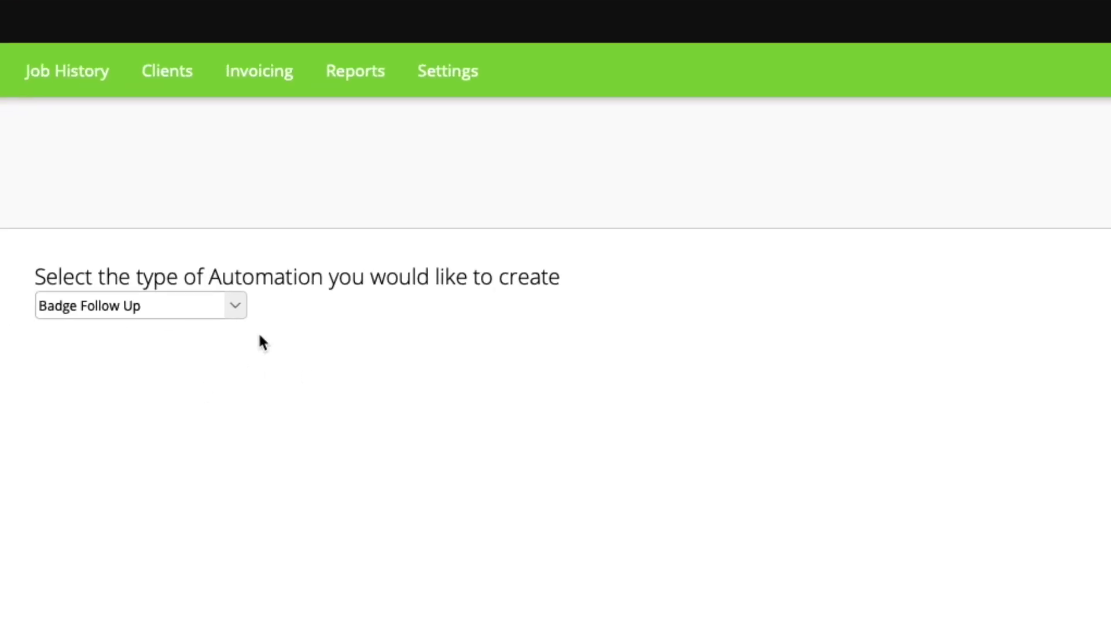
click(235, 306)
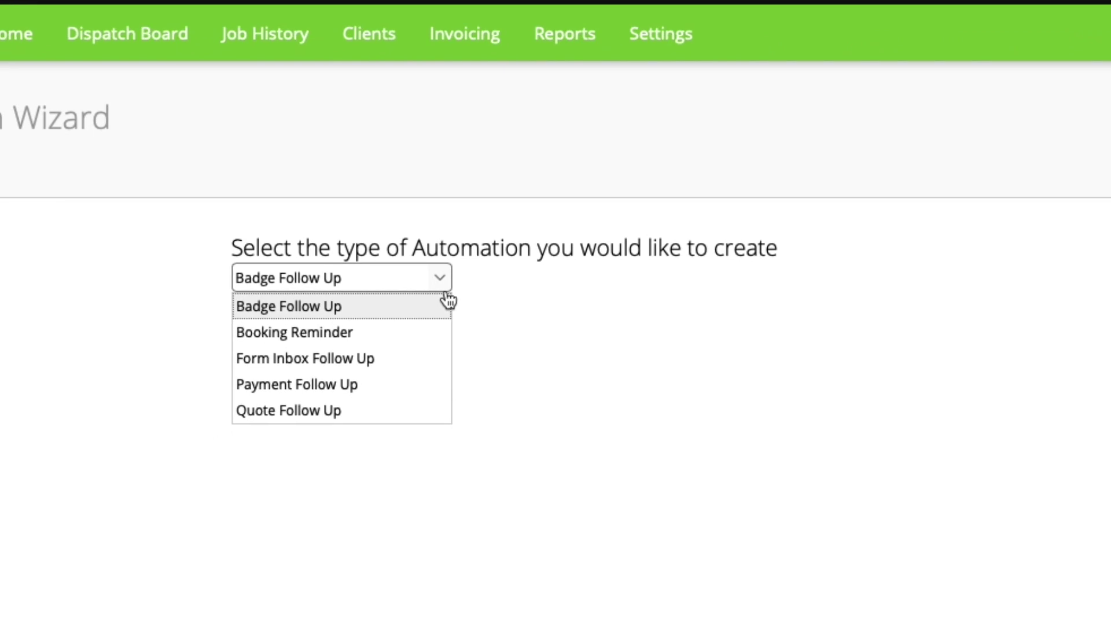
click(446, 360)
click(786, 561)
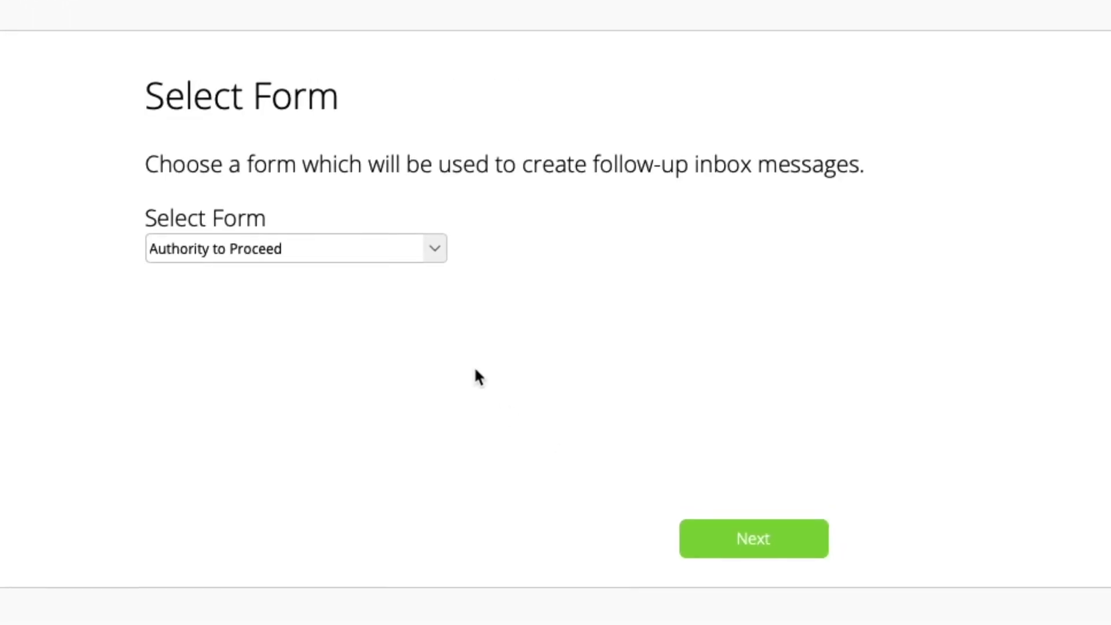
click(435, 250)
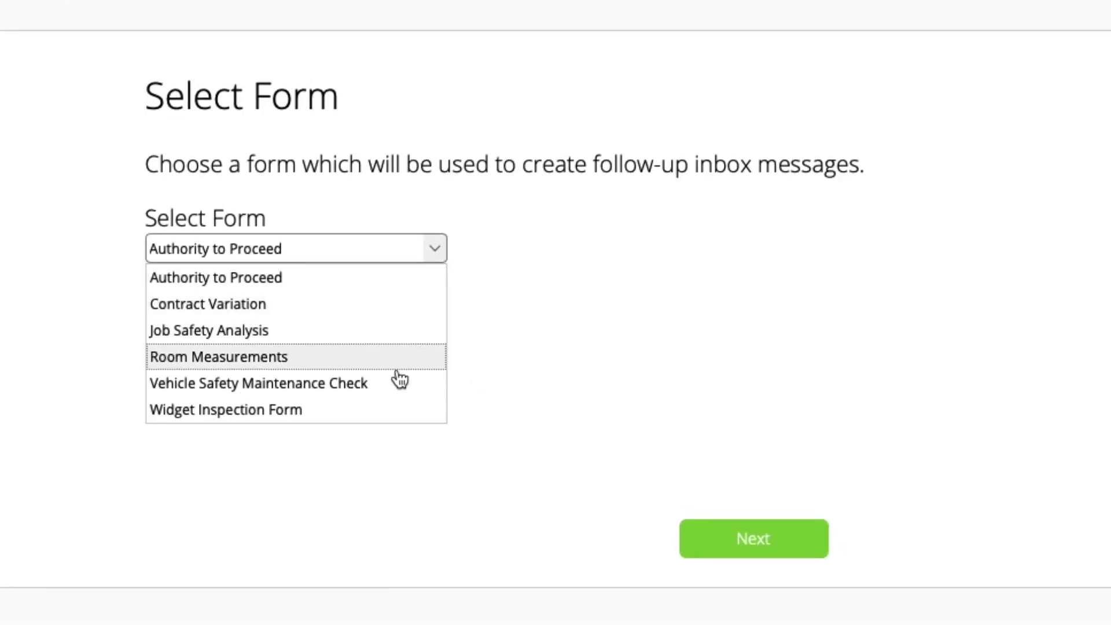
click(341, 409)
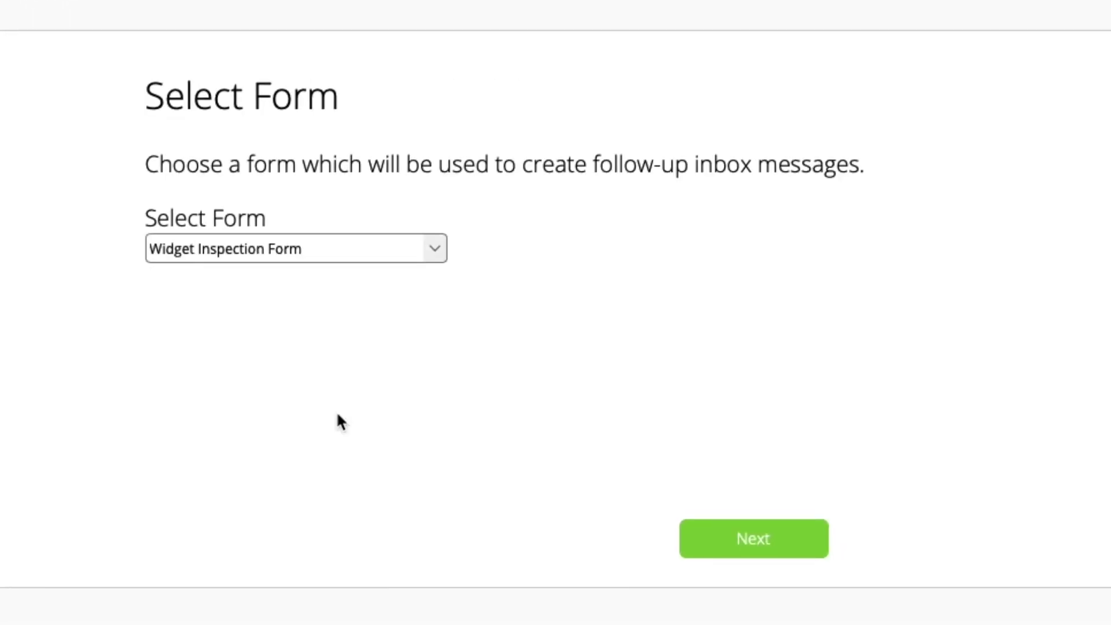
click(763, 556)
- Add three conditions: unit condition, separate visit required, and special parts required equal to yes
click(454, 288)
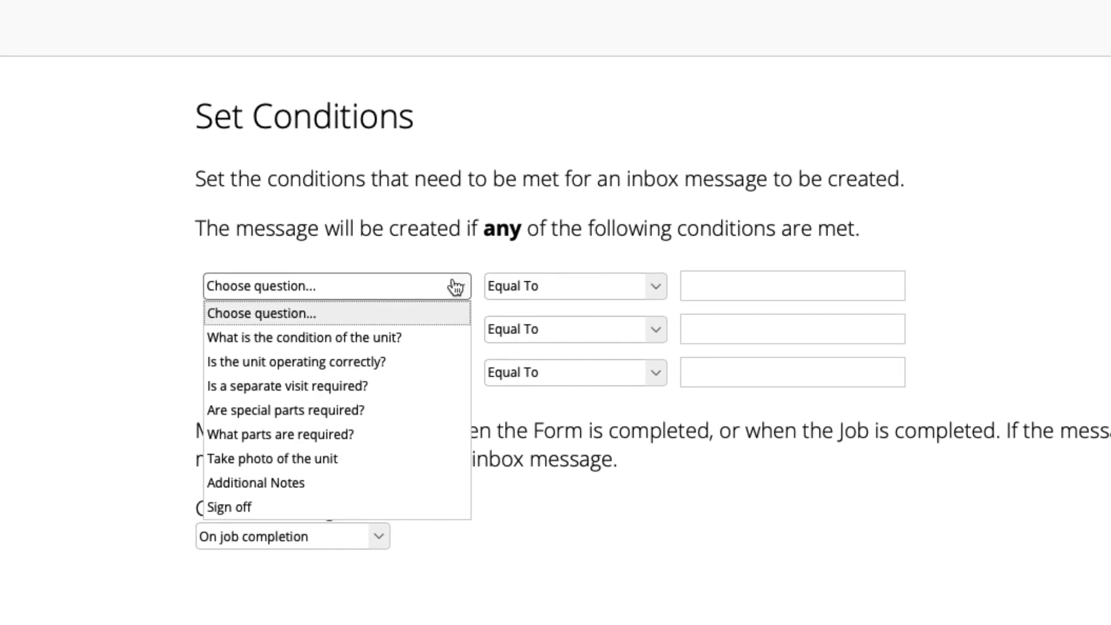
click(392, 339)
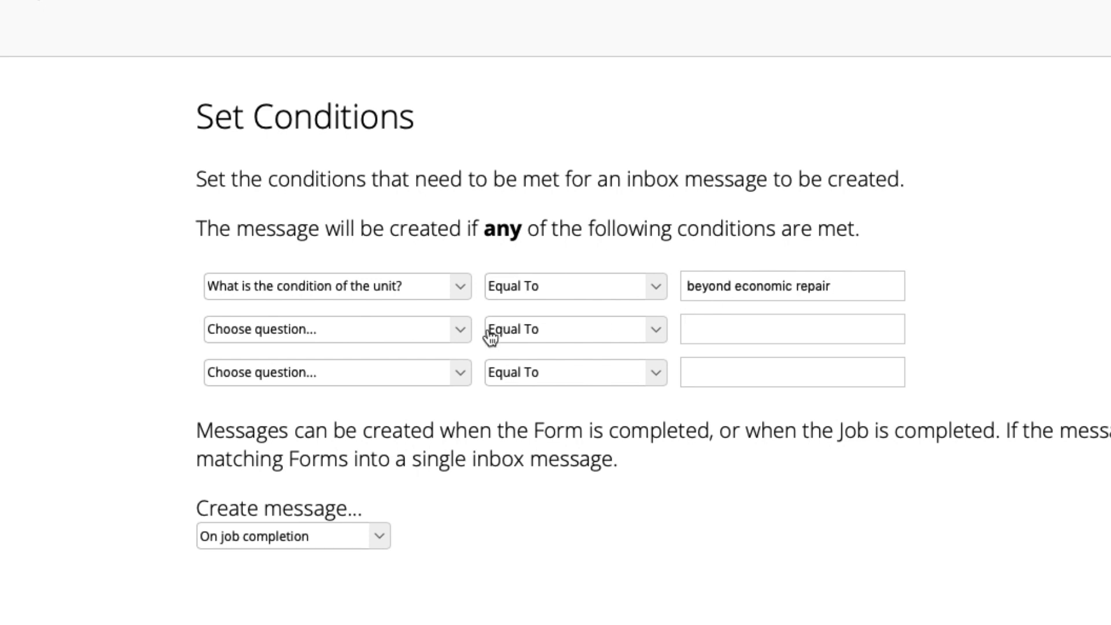
click(467, 340)
click(402, 428)
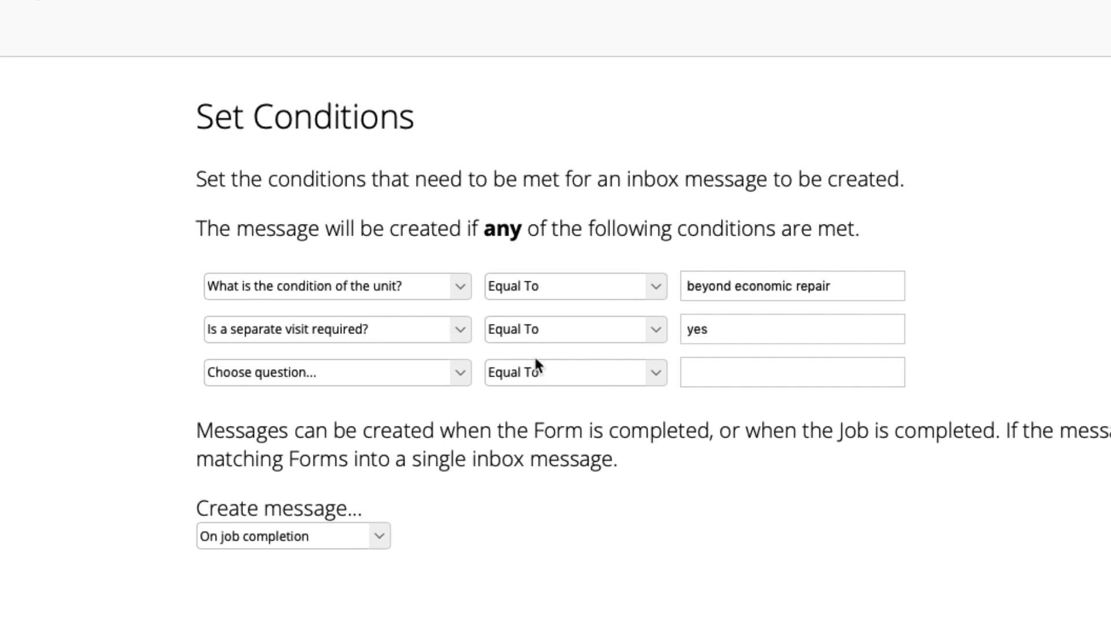
click(467, 373)
click(399, 496)
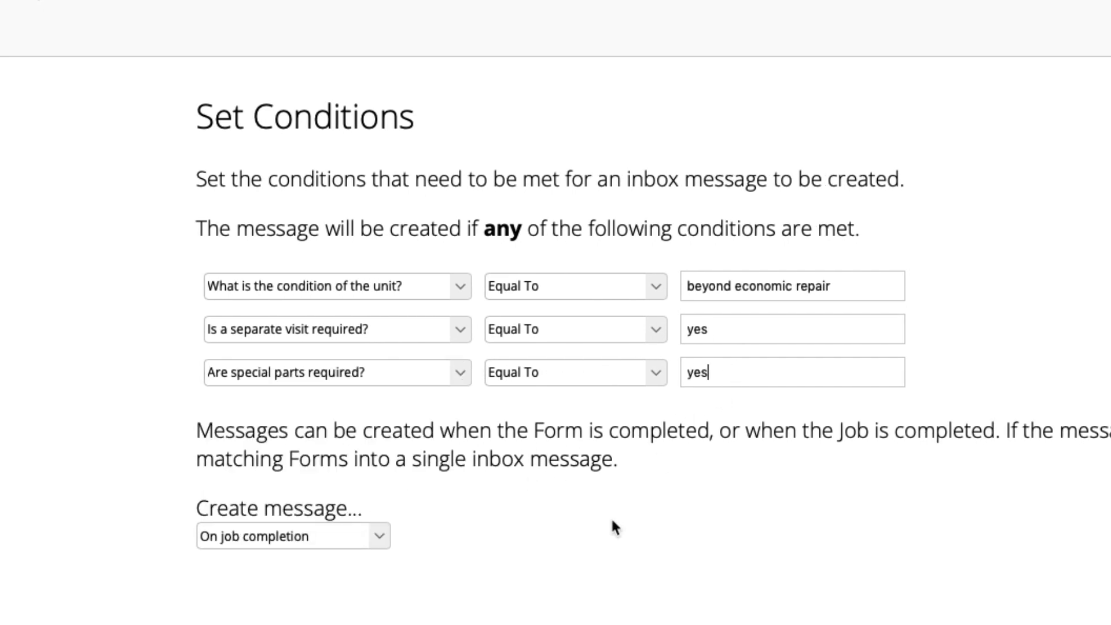
text(yes)
click(378, 536)
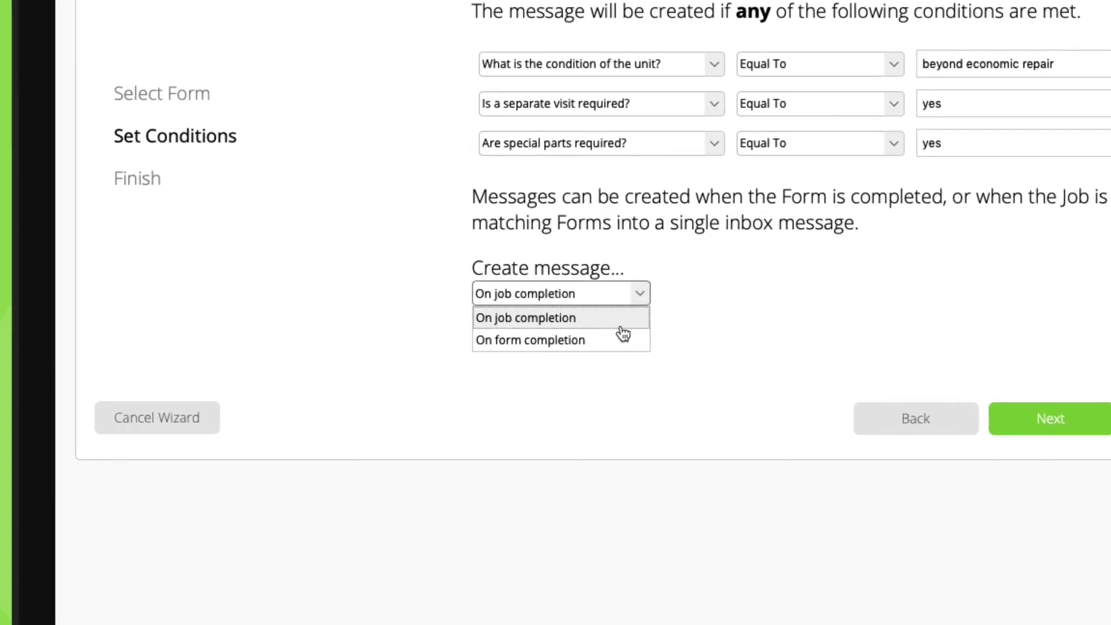
- Set the Widget Inspection inbox message to be created On job completion
click(683, 332)
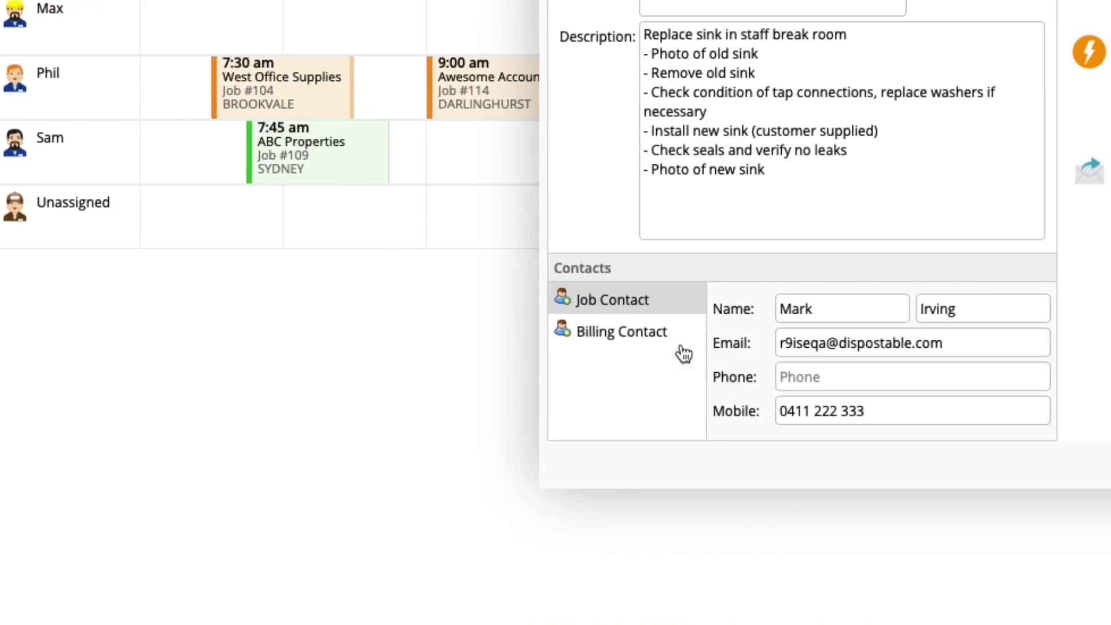
- Show the job's billing contact and compare it with the scheduled email's recipient address
click(623, 302)
click(614, 333)
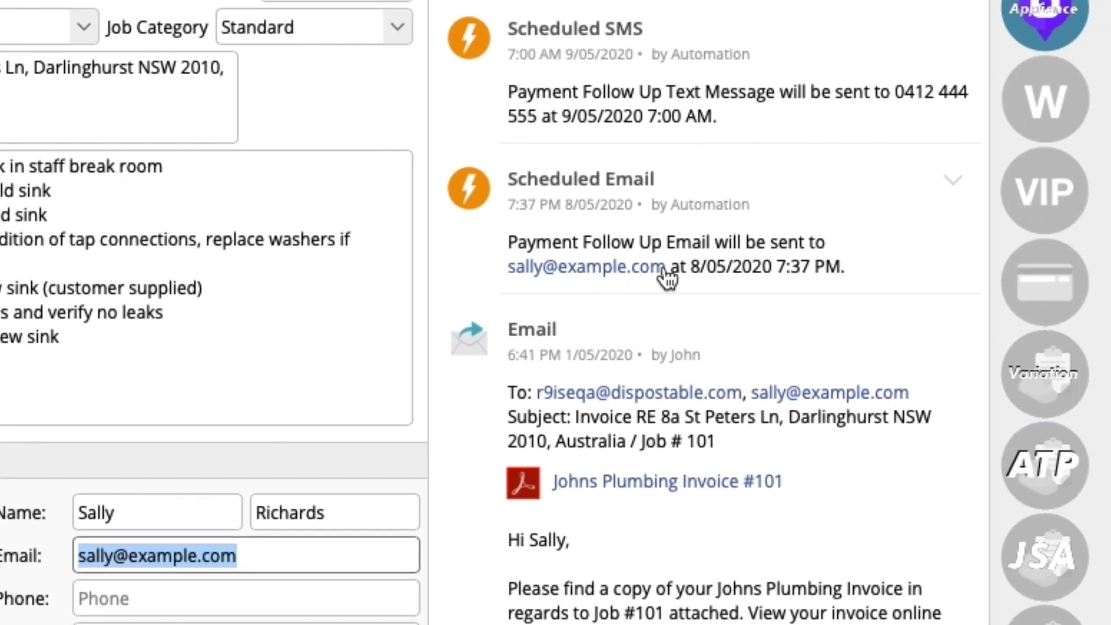
drag(665, 278, 429, 326)
click(350, 342)
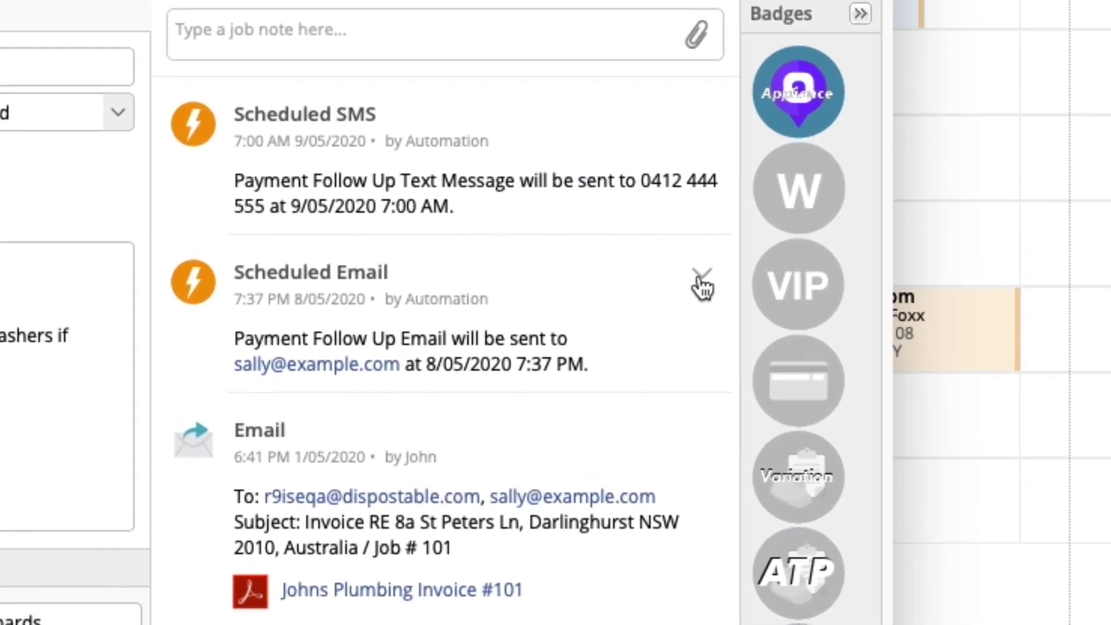
- Remove the scheduled Payment Follow Up email, then view the booking reminder's 2 processed messages
click(777, 281)
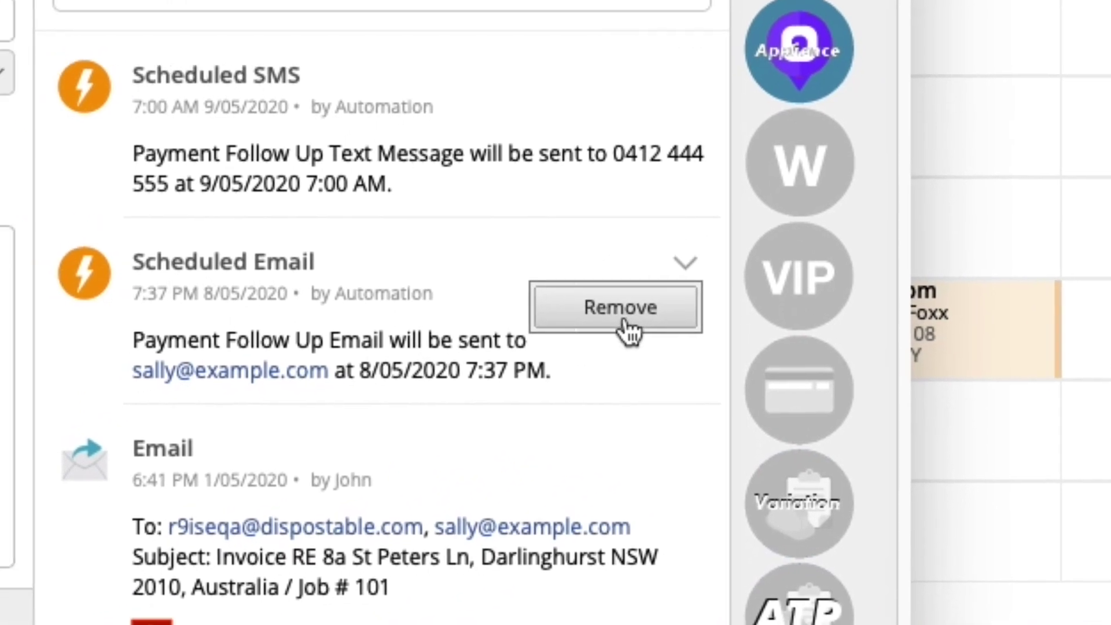
click(564, 326)
click(396, 379)
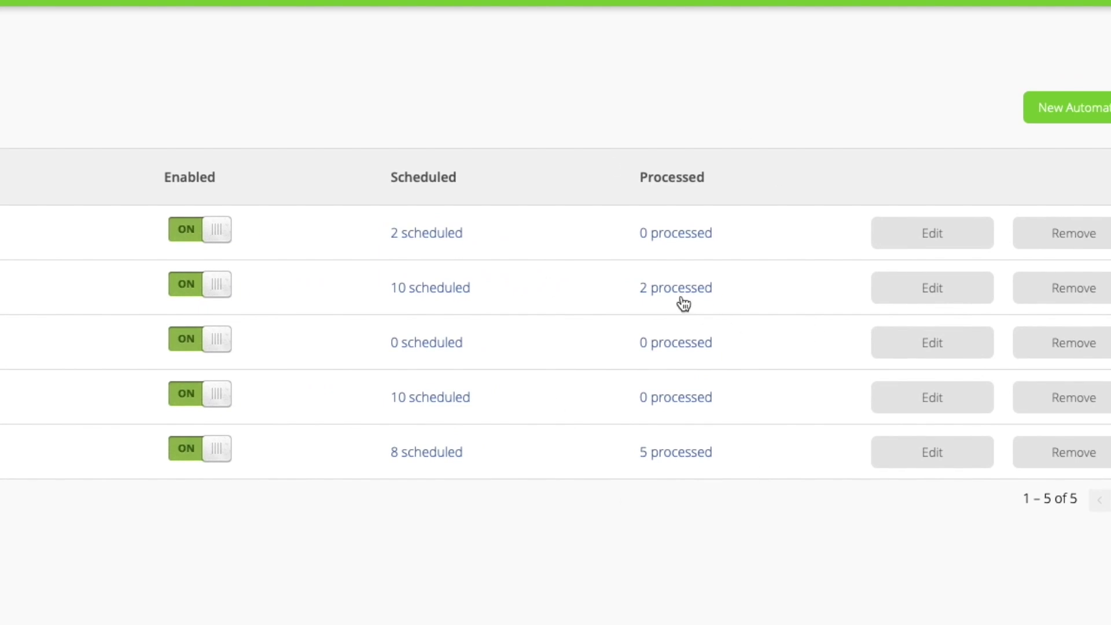
click(680, 296)
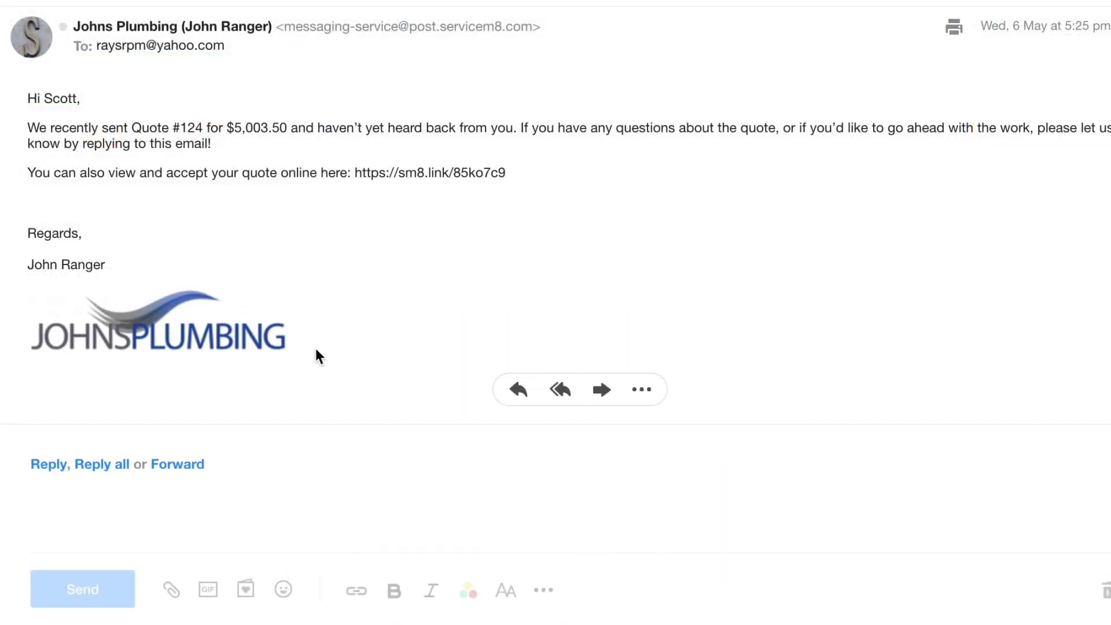
- As the customer, reply to the quote #120 follow-up asking about timeframe and send it
click(50, 531)
text(Hey thanks for the follow-up John. I)
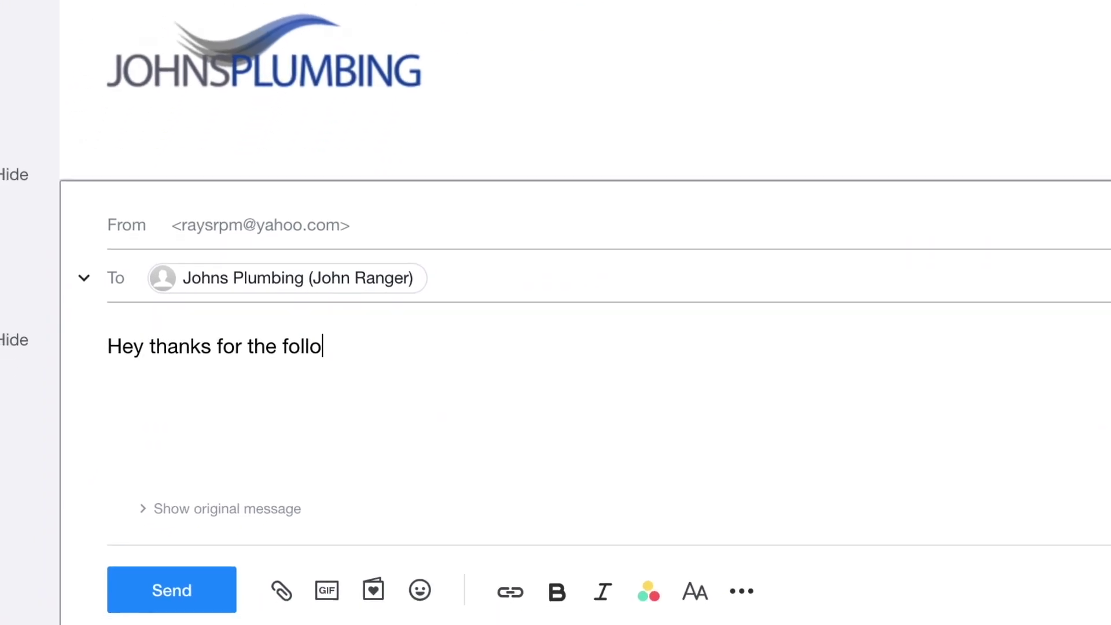
text(f we went ahead, what kind of timeframe are we )
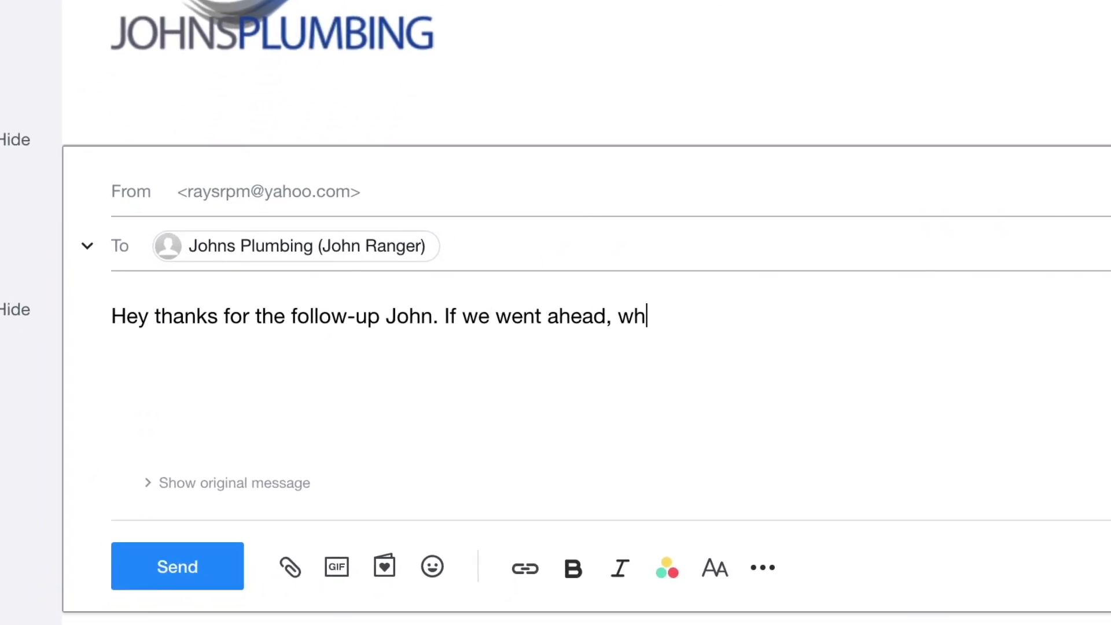
text(looking at to get the job done)
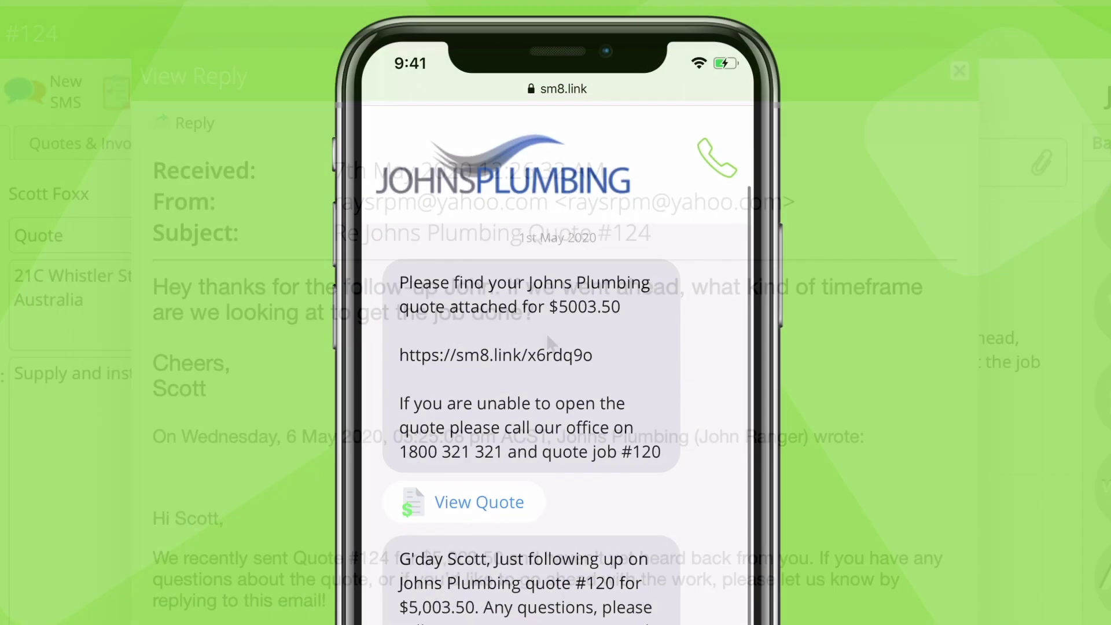
text(Hey thbnks for following up! I just wanted to confirm if this price includes)
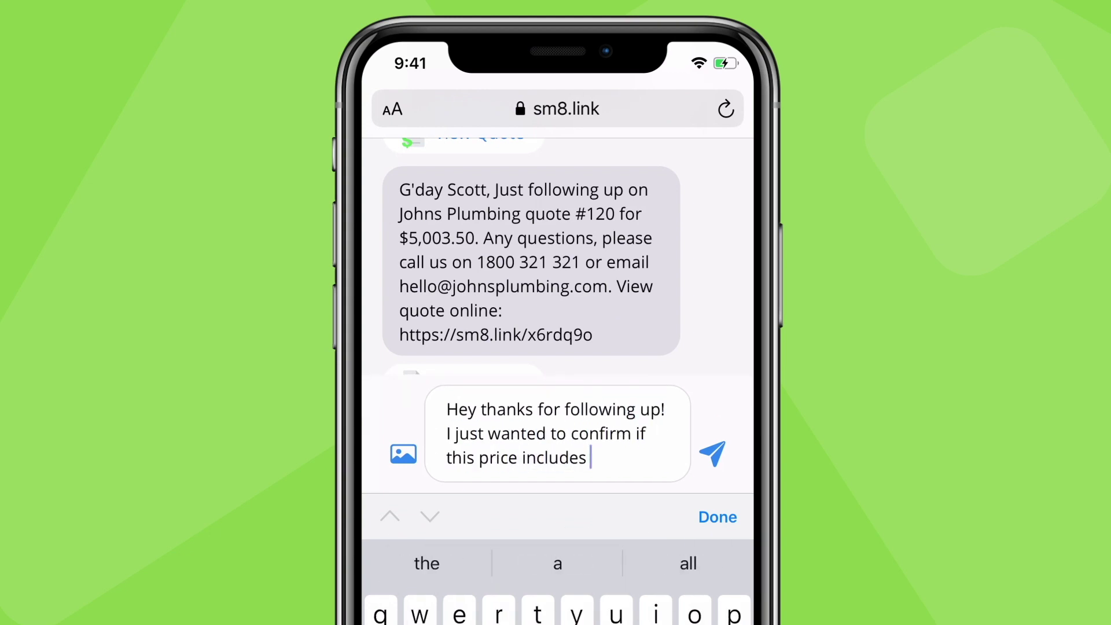
text( in the new location we )
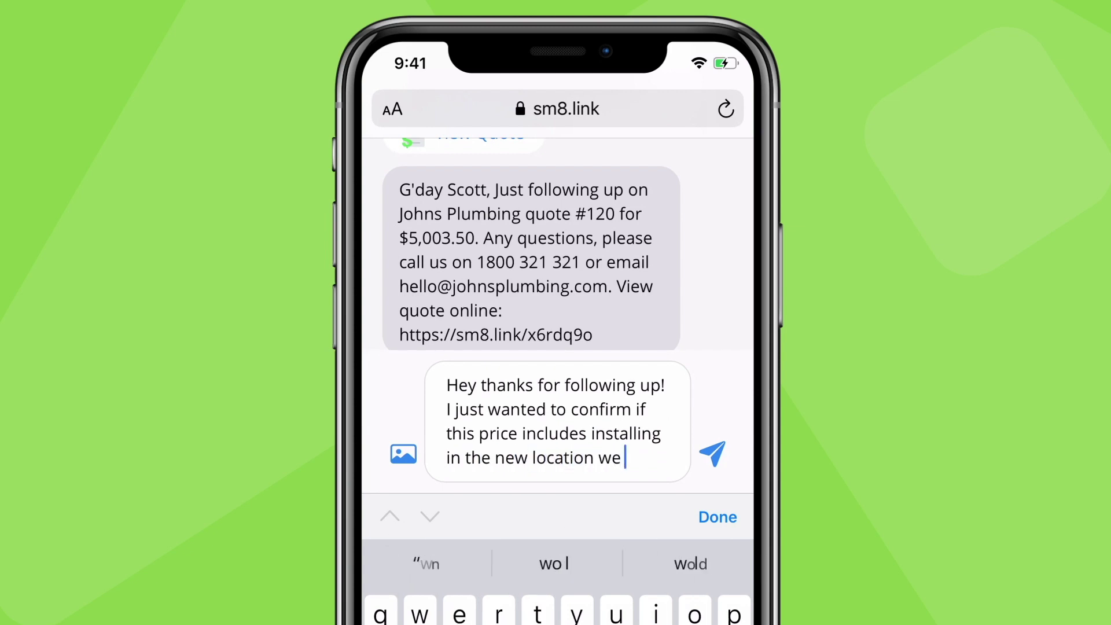
text(discussed?)
key(Return)
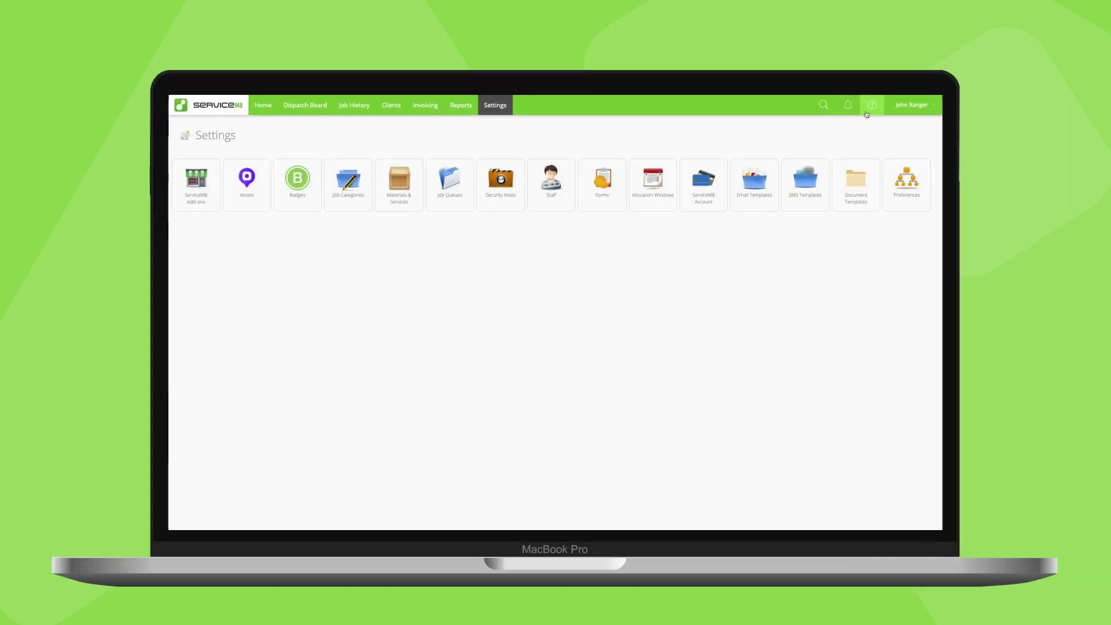
- Open the Learning Roadmap from the help (?) menu
click(979, 29)
click(1001, 133)
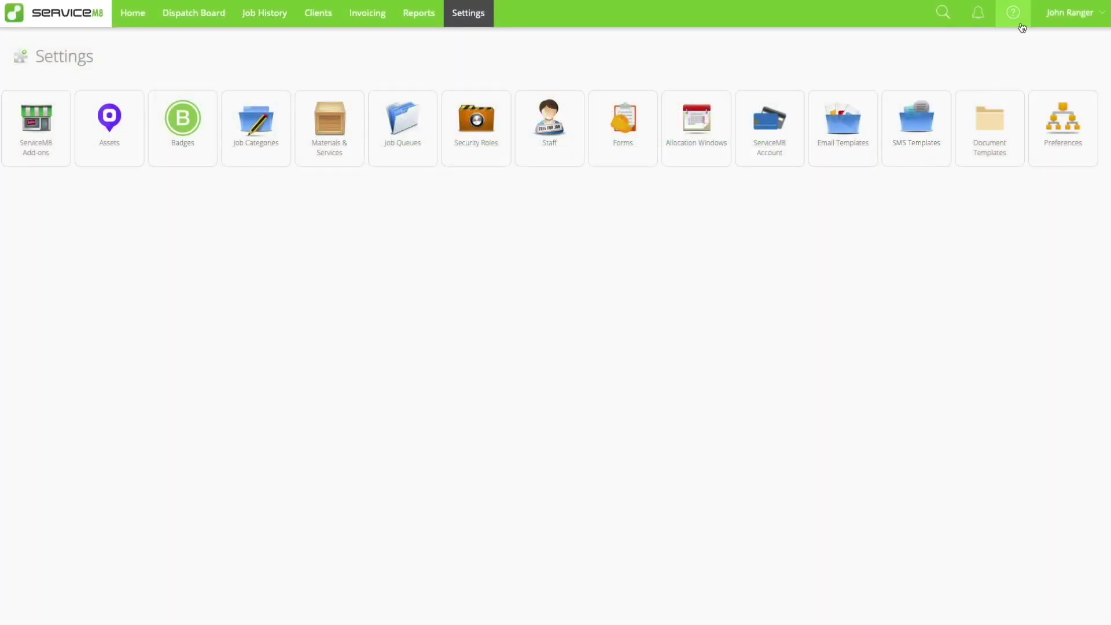
click(1021, 26)
click(1013, 81)
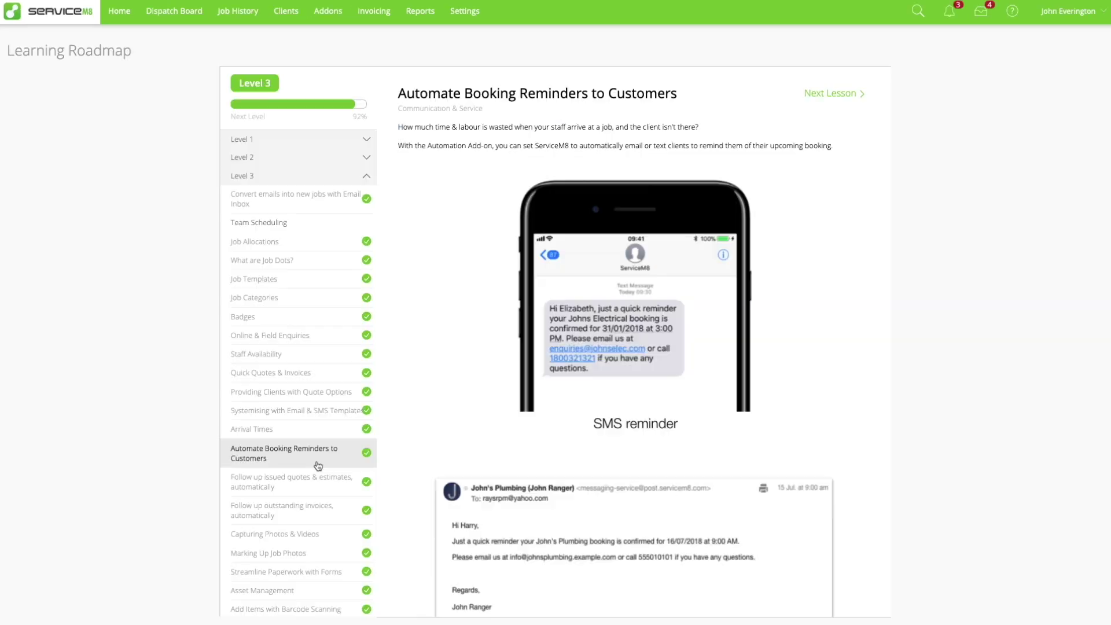